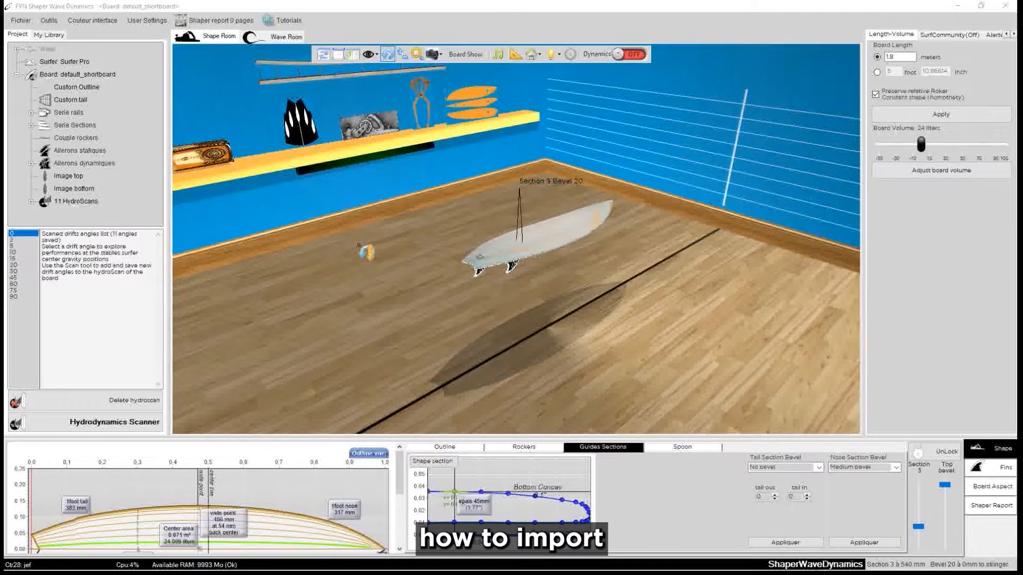
{"action": "left_click_drag", "start_coordinate": [673, 340], "coordinate": [470, 158]}
{"action": "scroll", "coordinate": [569, 238], "scroll_direction": "up", "scroll_amount": 3}
{"action": "left_click_drag", "start_coordinate": [577, 245], "coordinate": [465, 192]}
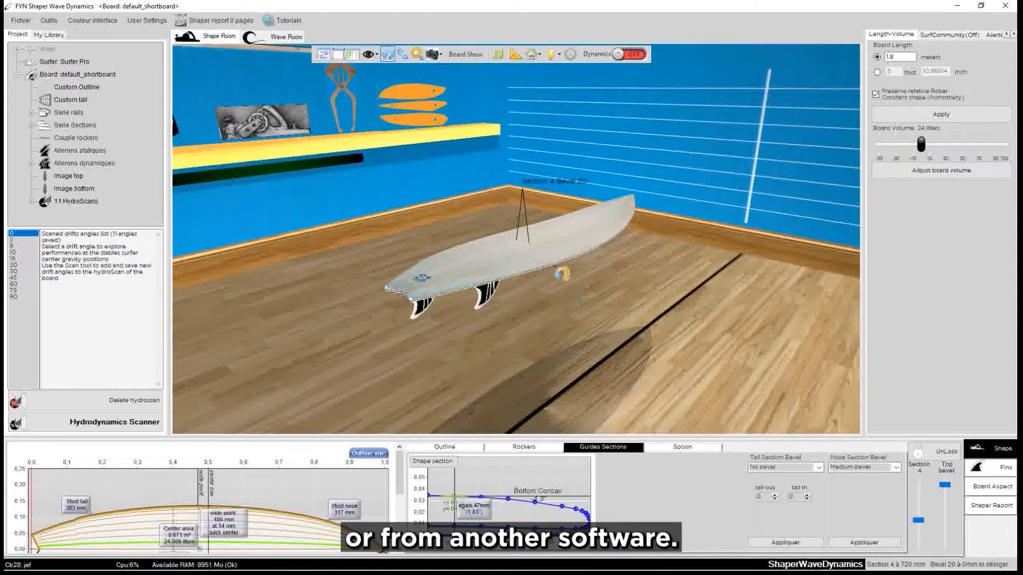
{"action": "left_click_drag", "start_coordinate": [548, 235], "coordinate": [575, 238]}
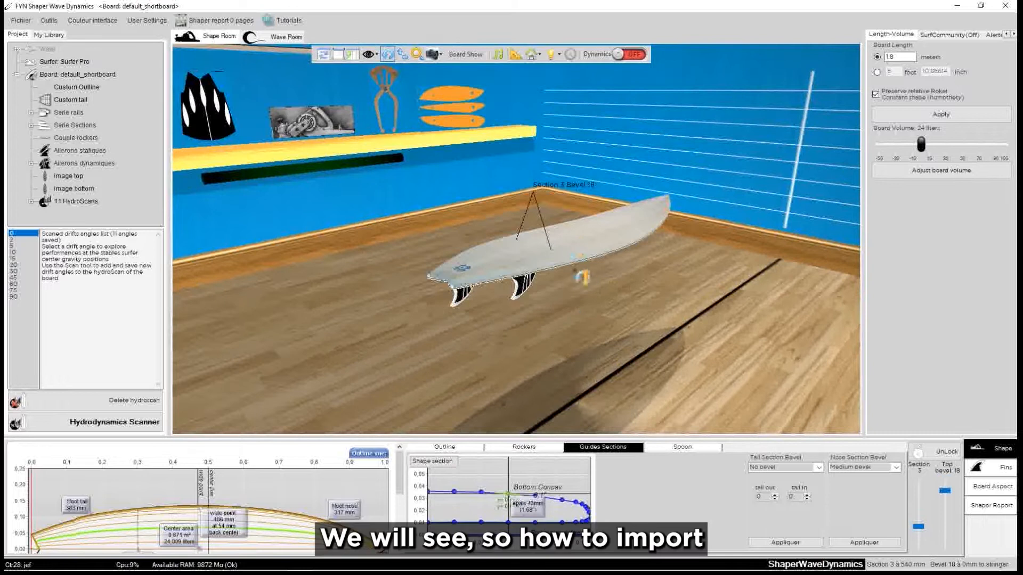
{"action": "left_click_drag", "start_coordinate": [659, 315], "coordinate": [571, 247]}
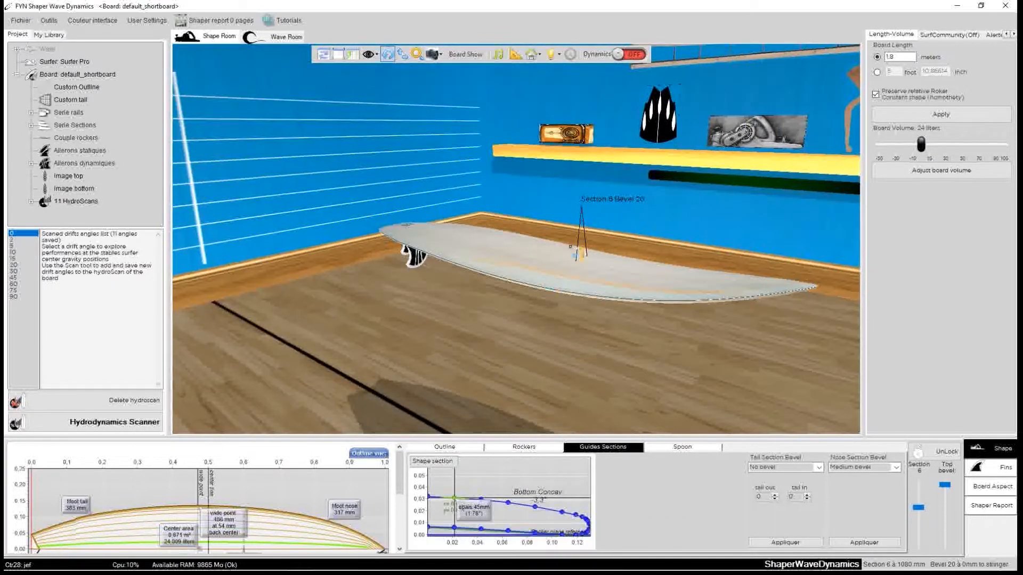
Import the board file Fyn_STL_board belly.STL from the desktop
{"action": "left_click", "coordinate": [21, 22]}
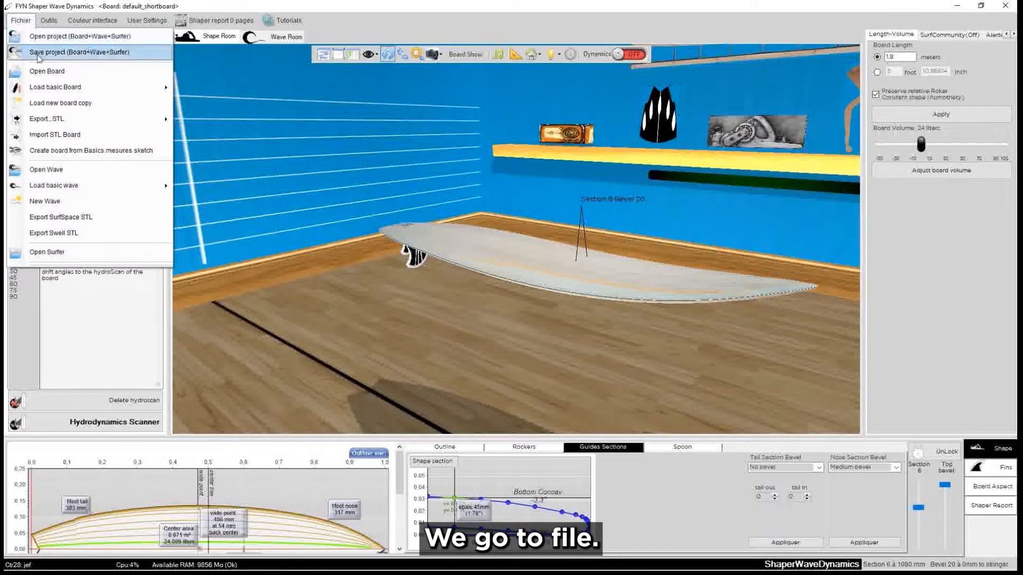
{"action": "left_click", "coordinate": [55, 135]}
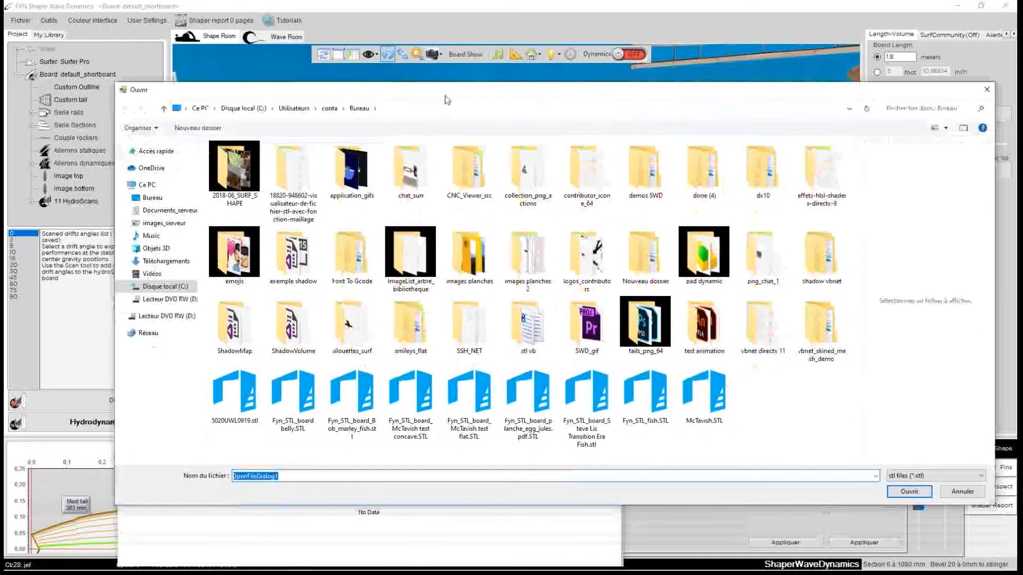
{"action": "double_click", "coordinate": [293, 407]}
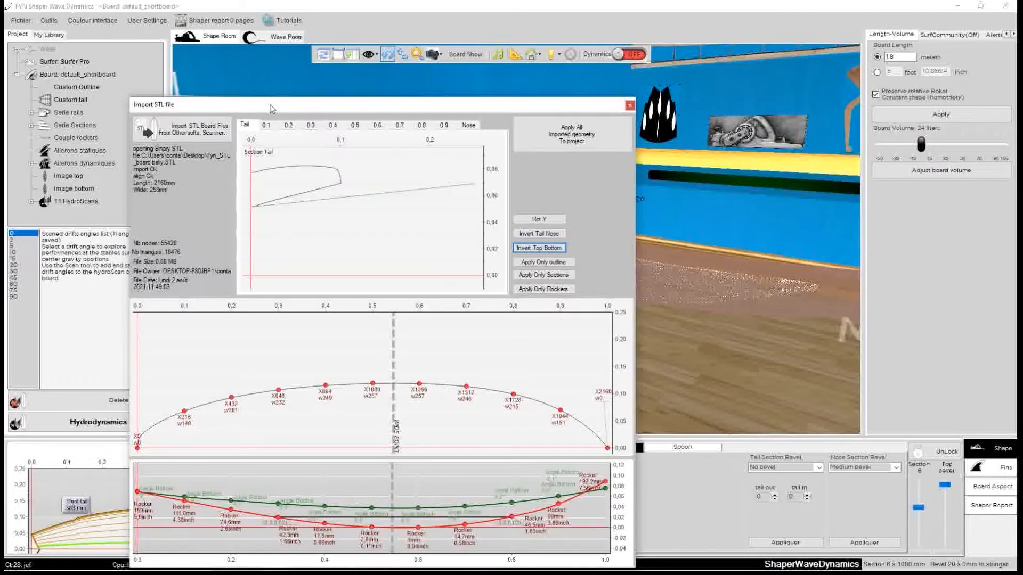
{"action": "left_click_drag", "start_coordinate": [270, 109], "coordinate": [291, 77]}
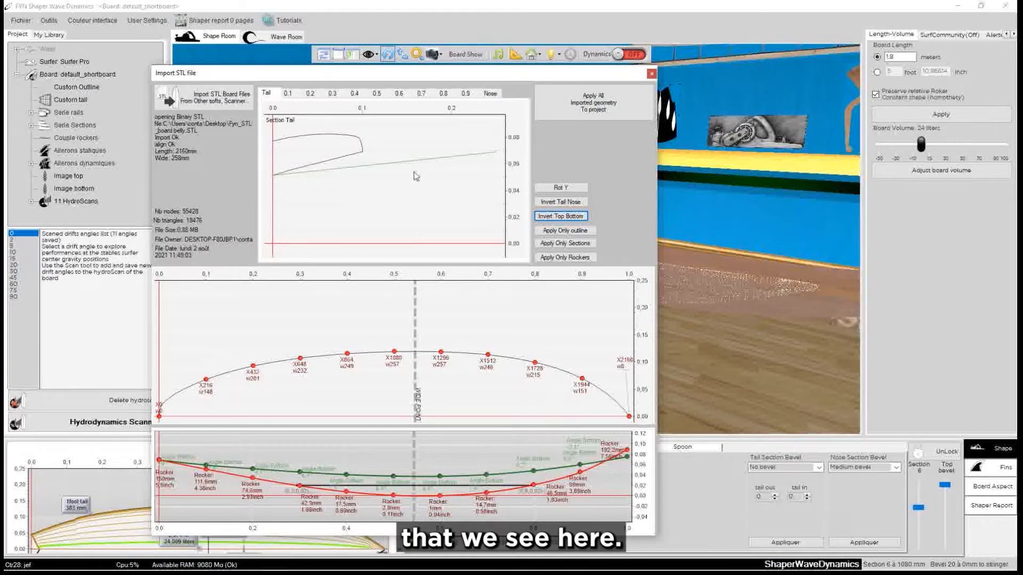
Review the extracted cross-sections 0.1 to 0.5 and apply all the imported belly board geometry to the project
{"action": "left_click", "coordinate": [287, 97]}
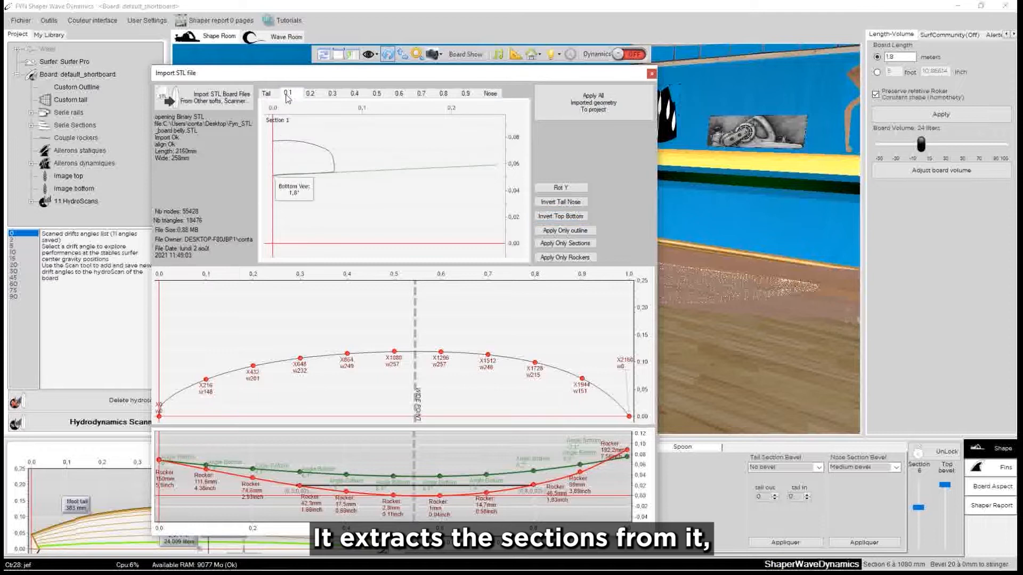
{"action": "left_click", "coordinate": [308, 96]}
{"action": "left_click", "coordinate": [332, 96]}
{"action": "left_click", "coordinate": [353, 94]}
{"action": "left_click", "coordinate": [378, 95]}
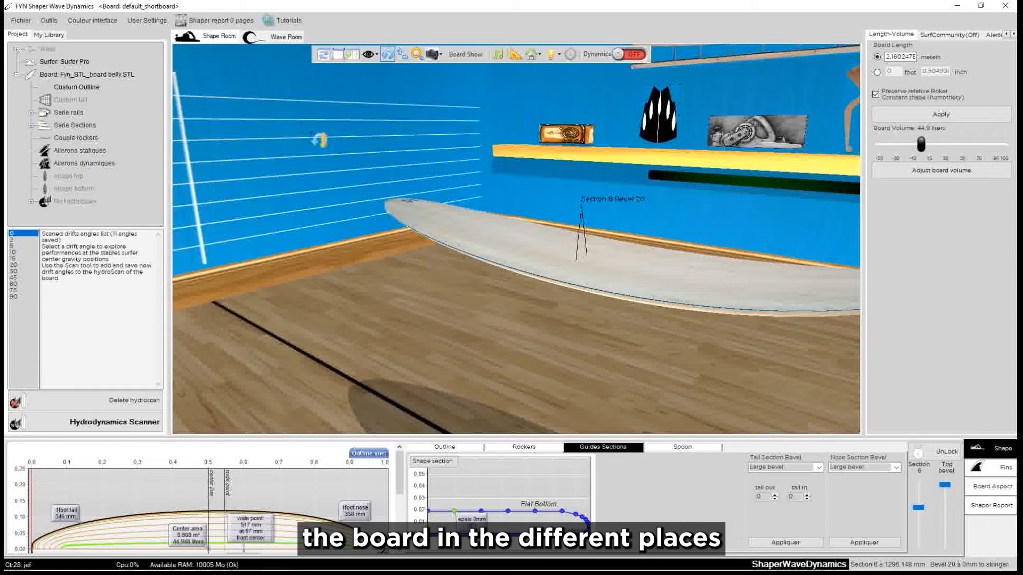
Examine the imported board's rocker and bottom belly from several angles in the 3D view
{"action": "left_click", "coordinate": [638, 280]}
{"action": "mouse_move", "coordinate": [368, 204]}
{"action": "left_mouse_down"}
{"action": "mouse_move", "coordinate": [523, 262]}
{"action": "mouse_move", "coordinate": [384, 299]}
{"action": "mouse_move", "coordinate": [480, 307]}
{"action": "mouse_move", "coordinate": [418, 319]}
{"action": "mouse_move", "coordinate": [364, 441]}
{"action": "left_mouse_up"}
{"action": "left_click_drag", "start_coordinate": [599, 257], "coordinate": [535, 308]}
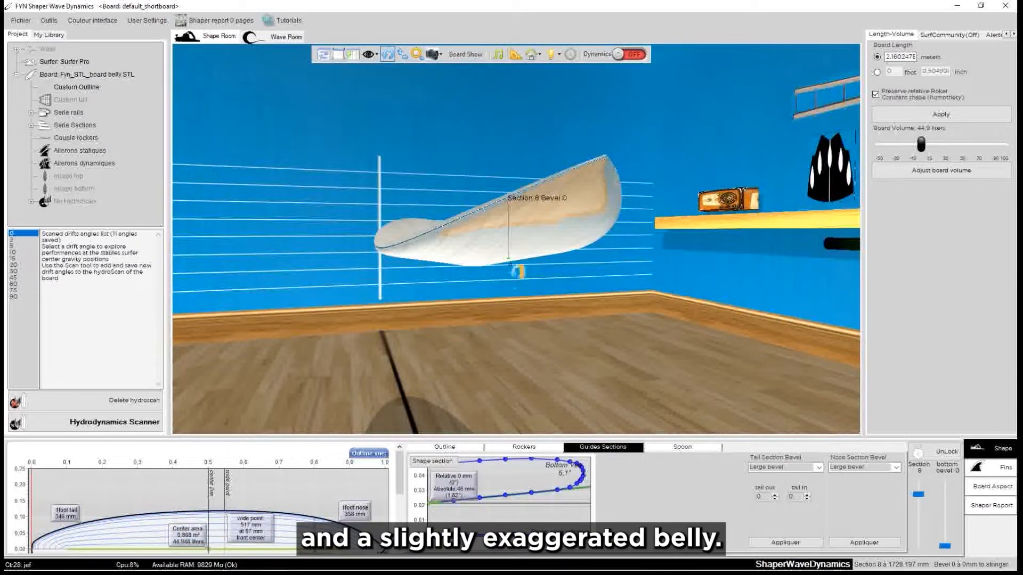
{"action": "left_click_drag", "start_coordinate": [413, 158], "coordinate": [391, 304]}
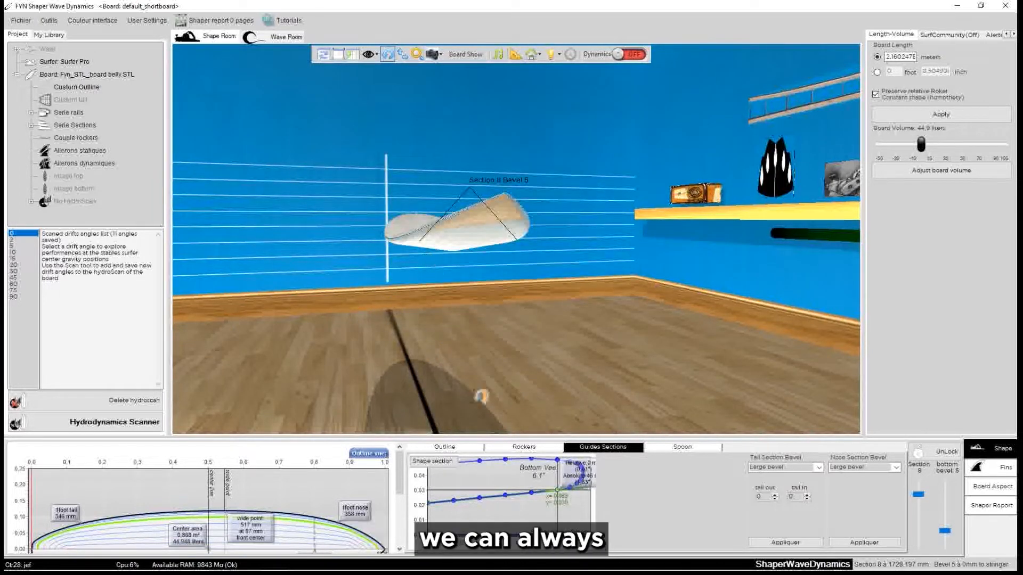
{"action": "left_click_drag", "start_coordinate": [468, 293], "coordinate": [533, 307]}
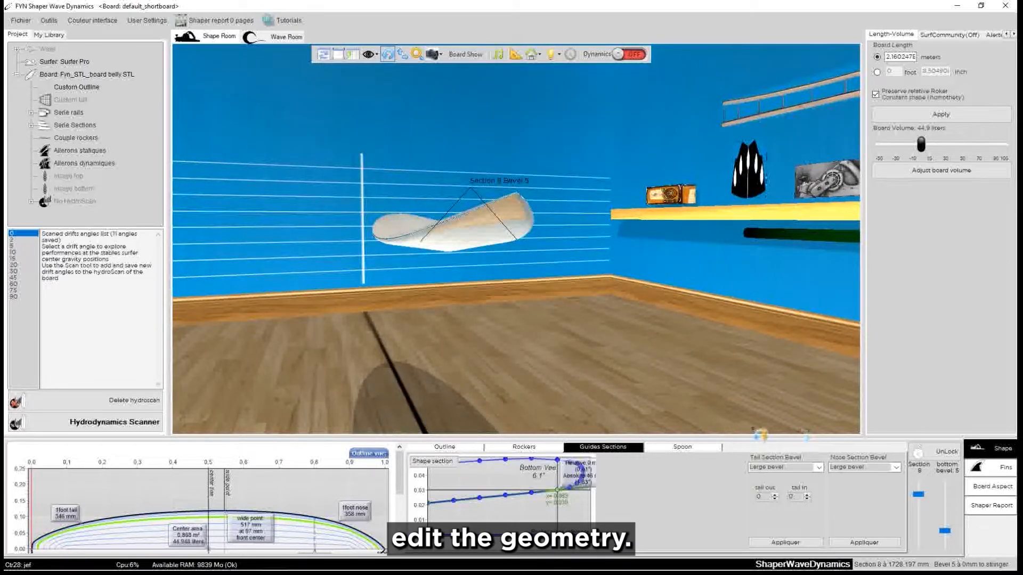
{"action": "left_click_drag", "start_coordinate": [338, 240], "coordinate": [540, 372]}
{"action": "left_click_drag", "start_coordinate": [429, 322], "coordinate": [294, 241]}
{"action": "left_click_drag", "start_coordinate": [605, 373], "coordinate": [482, 262]}
{"action": "left_click_drag", "start_coordinate": [510, 341], "coordinate": [488, 368]}
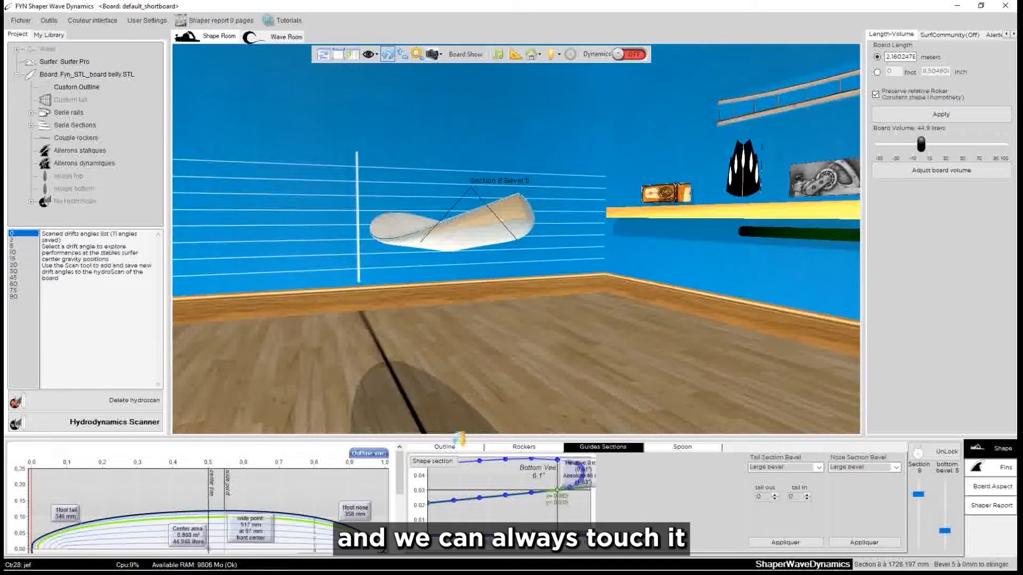
Reshape the board's center rocker into a smoother, flatter curve with about 54 mm at section 9, and apply it to the project
{"action": "left_click", "coordinate": [512, 448]}
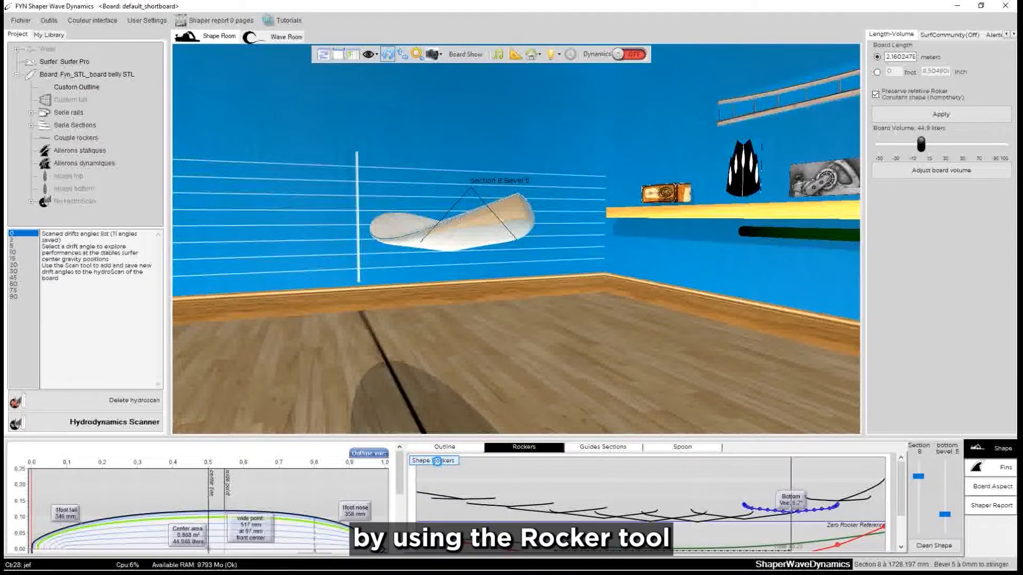
{"action": "left_click", "coordinate": [434, 461]}
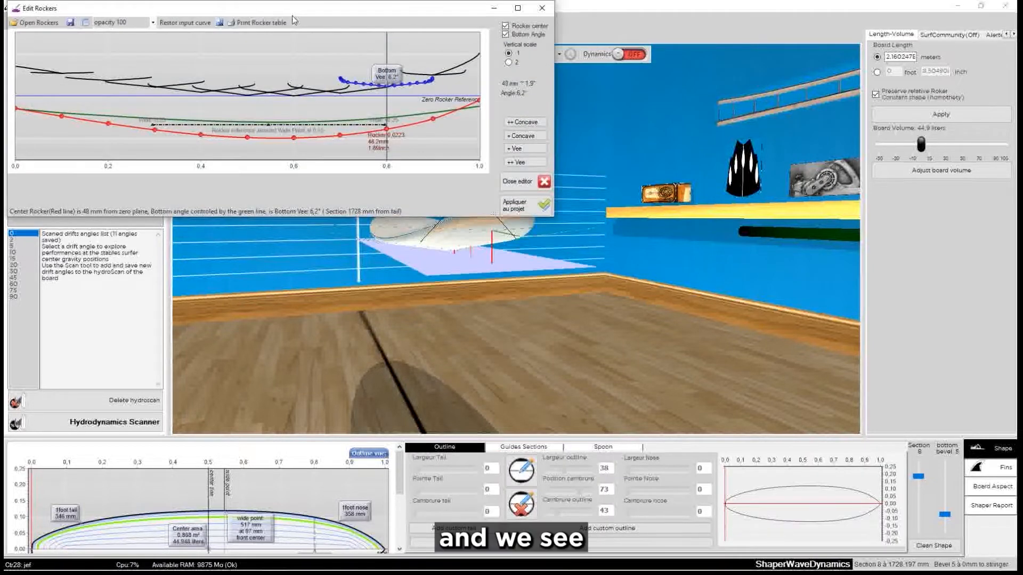
{"action": "left_click_drag", "start_coordinate": [285, 13], "coordinate": [378, 288]}
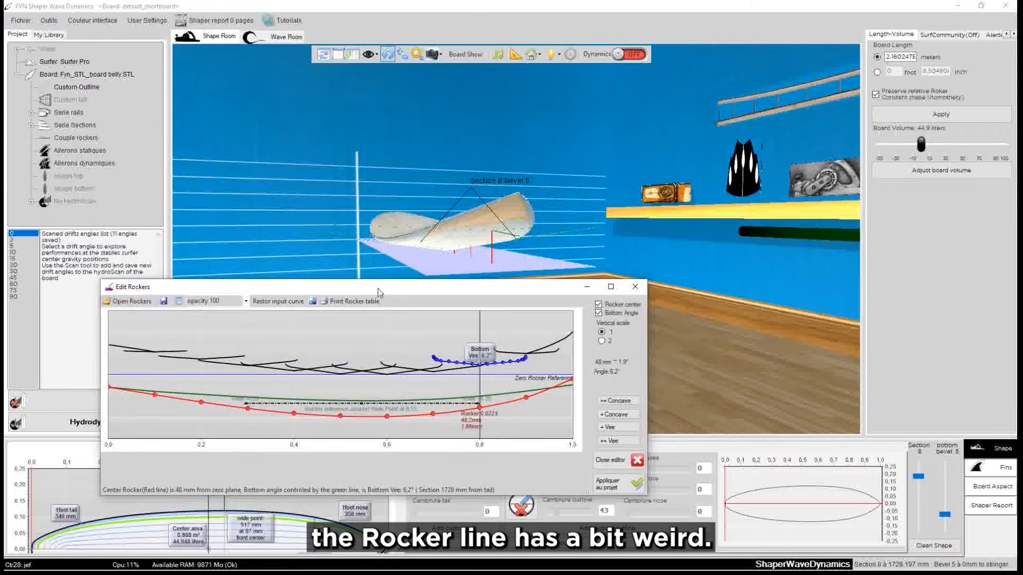
{"action": "left_click", "coordinate": [526, 398]}
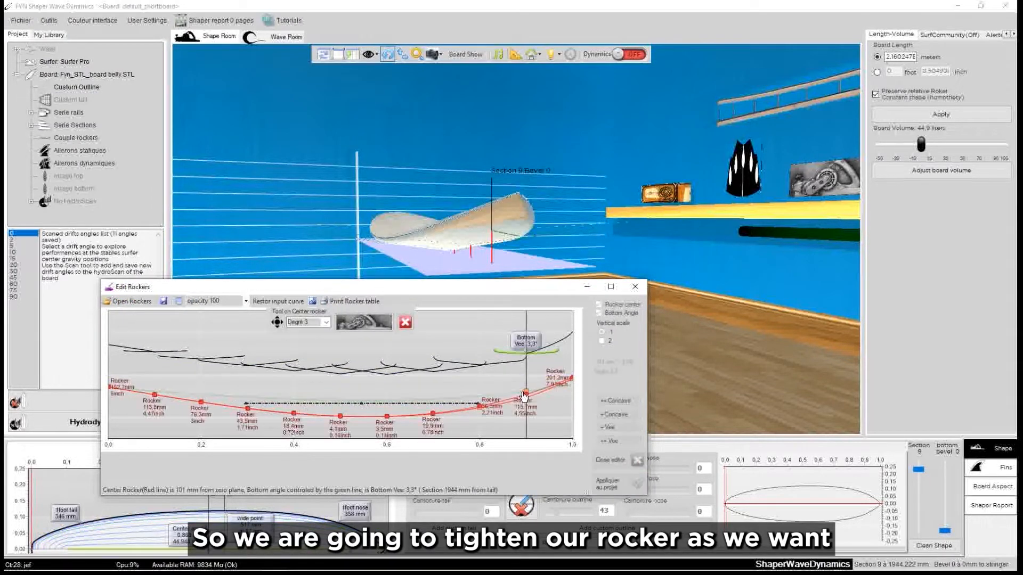
{"action": "mouse_move", "coordinate": [481, 405]}
{"action": "left_mouse_down"}
{"action": "mouse_move", "coordinate": [480, 396]}
{"action": "mouse_move", "coordinate": [339, 411]}
{"action": "mouse_move", "coordinate": [338, 404]}
{"action": "mouse_move", "coordinate": [245, 405]}
{"action": "left_mouse_up"}
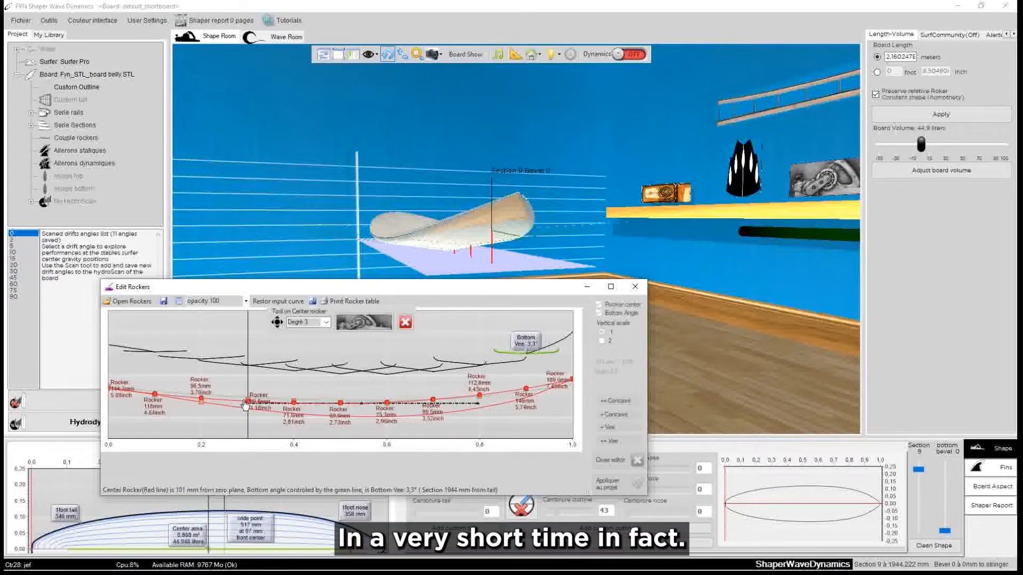
{"action": "left_click", "coordinate": [350, 322]}
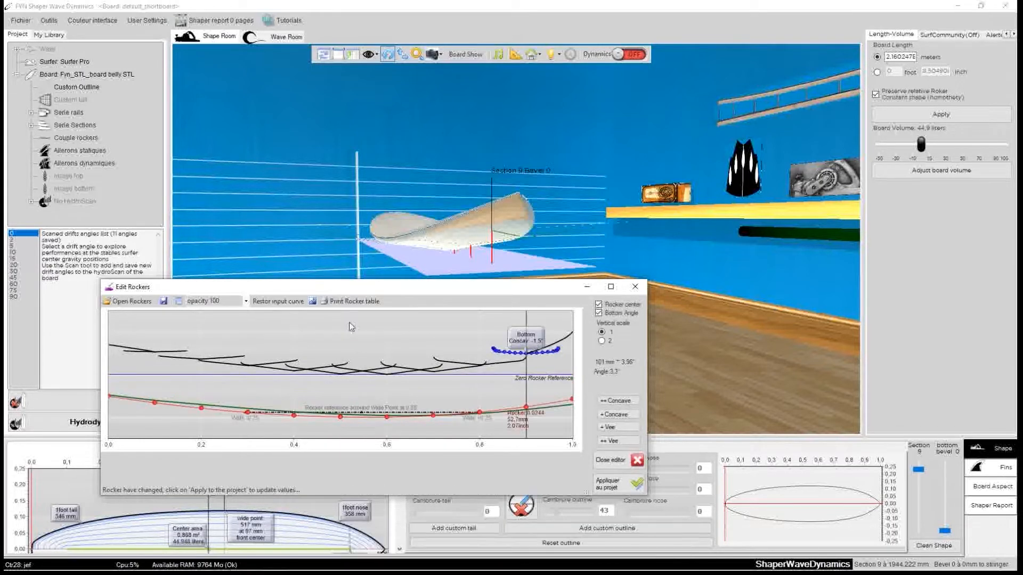
{"action": "left_click", "coordinate": [619, 483]}
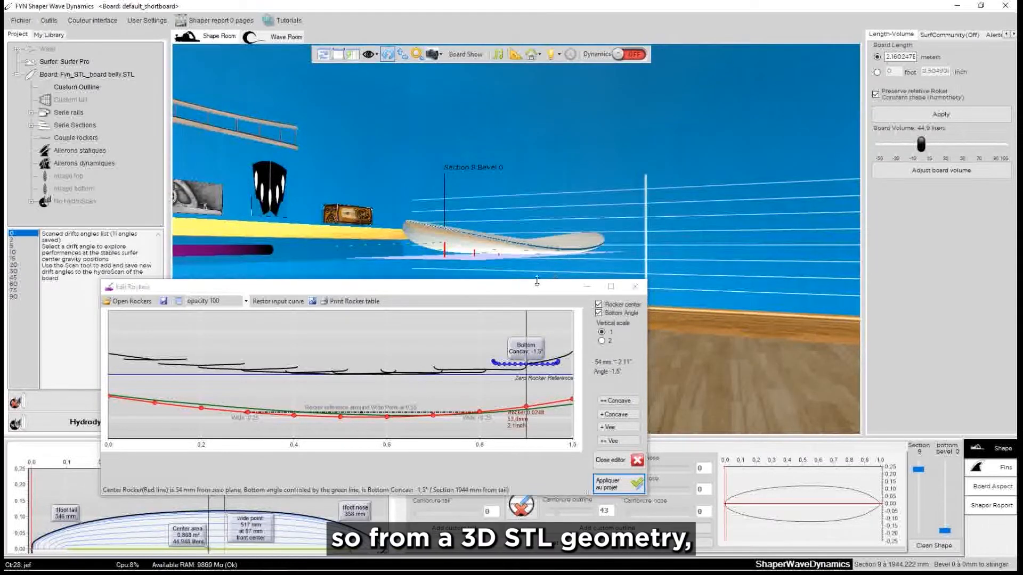
Inspect the board with its new rocker from several sides in the 3D view and close the rocker editor
{"action": "left_click_drag", "start_coordinate": [522, 290], "coordinate": [531, 327]}
{"action": "left_click_drag", "start_coordinate": [670, 276], "coordinate": [390, 304]}
{"action": "left_click_drag", "start_coordinate": [699, 110], "coordinate": [618, 248]}
{"action": "left_click", "coordinate": [616, 237]}
{"action": "left_click_drag", "start_coordinate": [727, 293], "coordinate": [438, 275]}
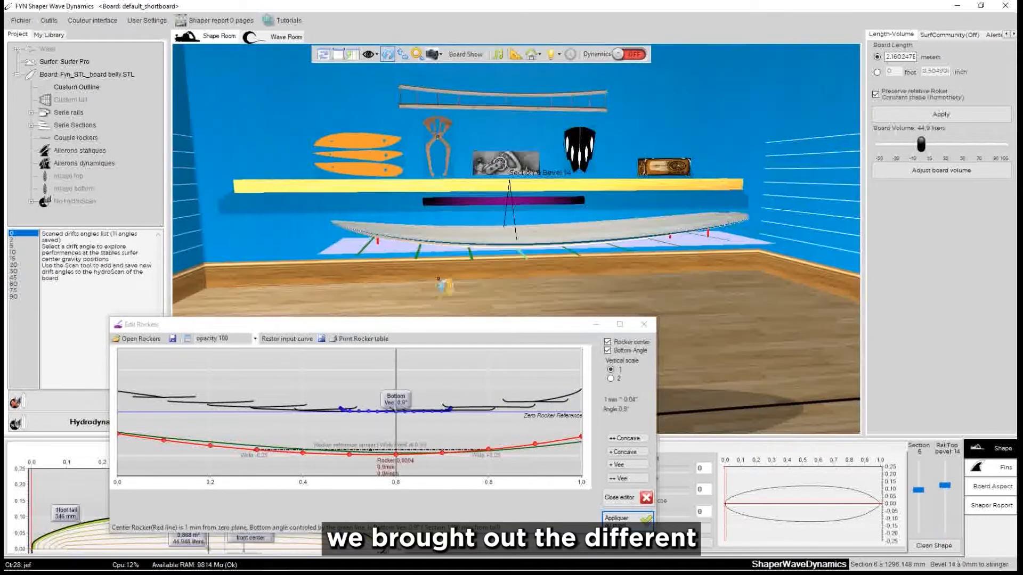
{"action": "left_click_drag", "start_coordinate": [307, 220], "coordinate": [405, 279]}
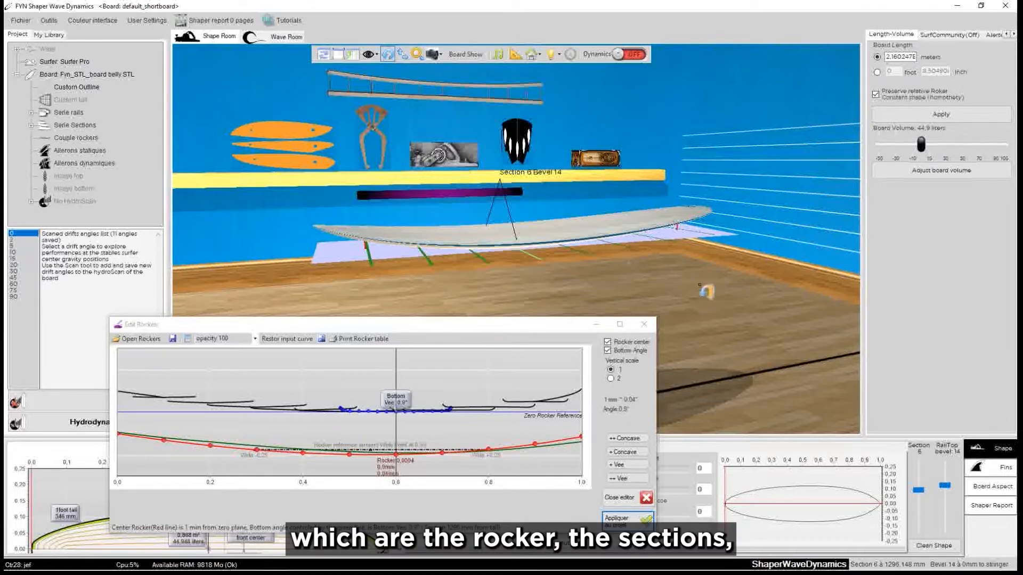
{"action": "mouse_move", "coordinate": [918, 490]}
{"action": "left_mouse_down"}
{"action": "mouse_move", "coordinate": [920, 506]}
{"action": "mouse_move", "coordinate": [921, 468]}
{"action": "mouse_move", "coordinate": [920, 491]}
{"action": "left_mouse_up"}
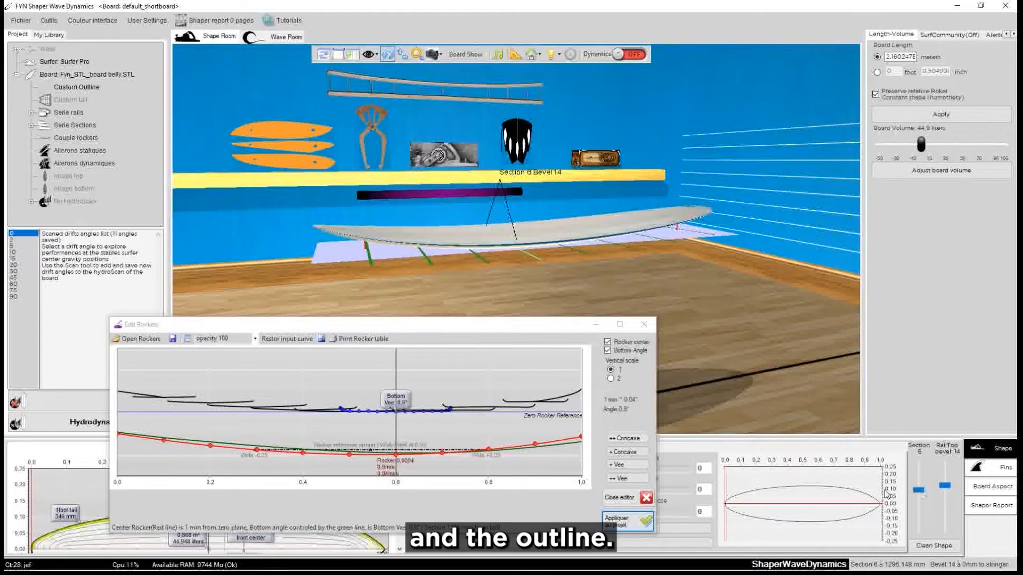
{"action": "left_click_drag", "start_coordinate": [501, 327], "coordinate": [547, 308]}
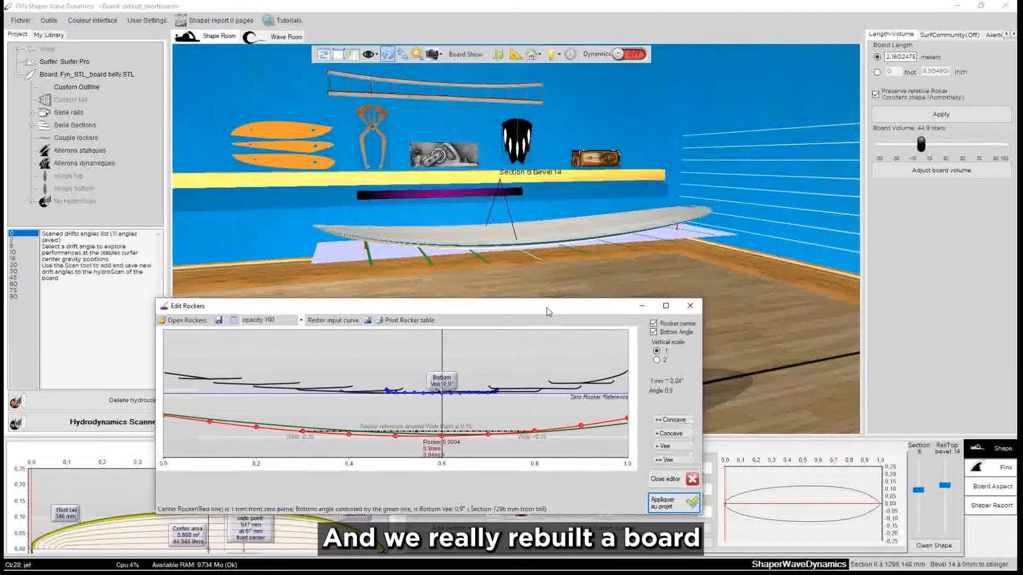
{"action": "left_click_drag", "start_coordinate": [235, 207], "coordinate": [522, 218]}
{"action": "left_click", "coordinate": [506, 232]}
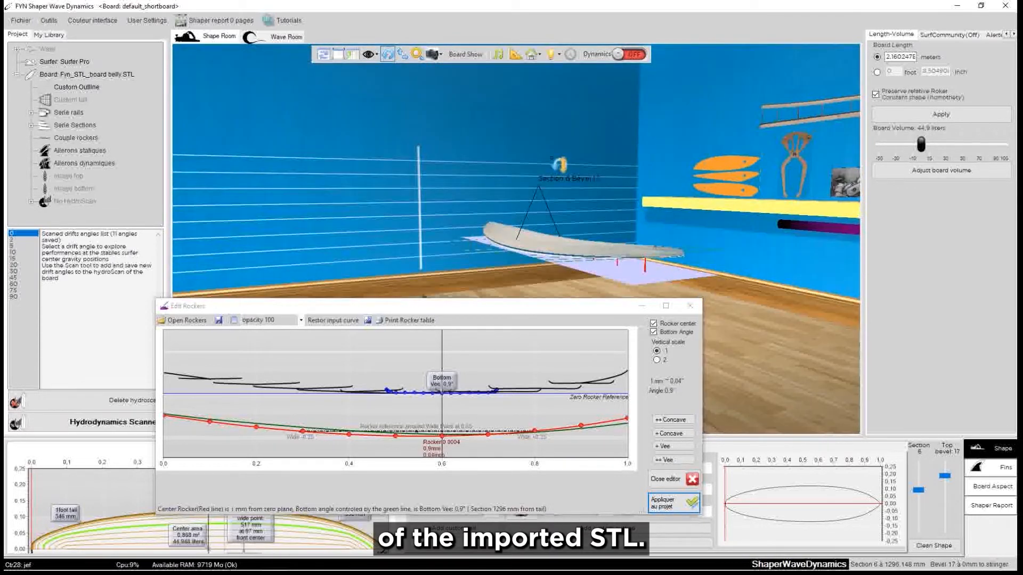
{"action": "left_click", "coordinate": [690, 306]}
{"action": "left_click_drag", "start_coordinate": [640, 320], "coordinate": [270, 325]}
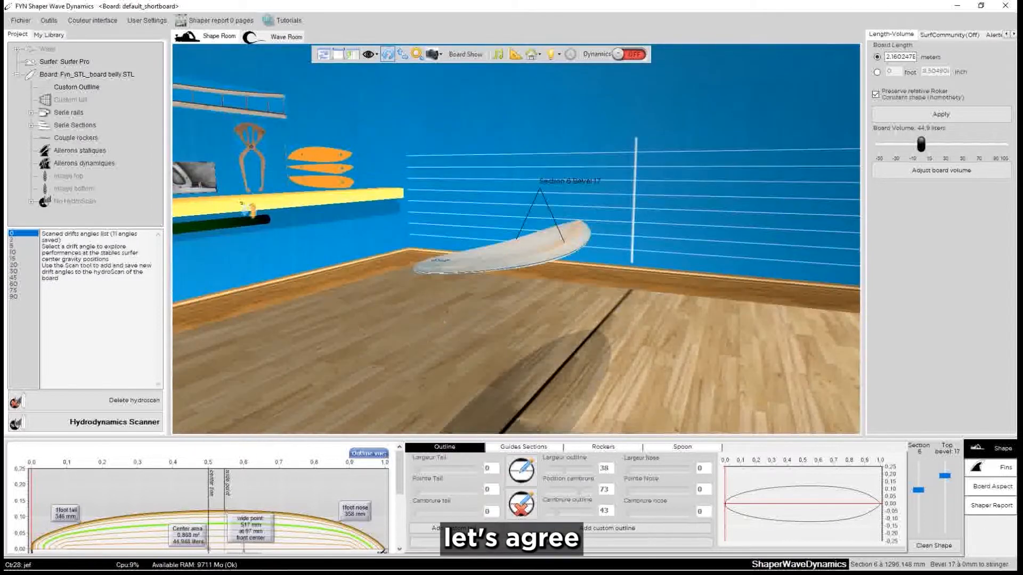
Import the board file 5020UWL0919.stl from the desktop
{"action": "left_click", "coordinate": [23, 21]}
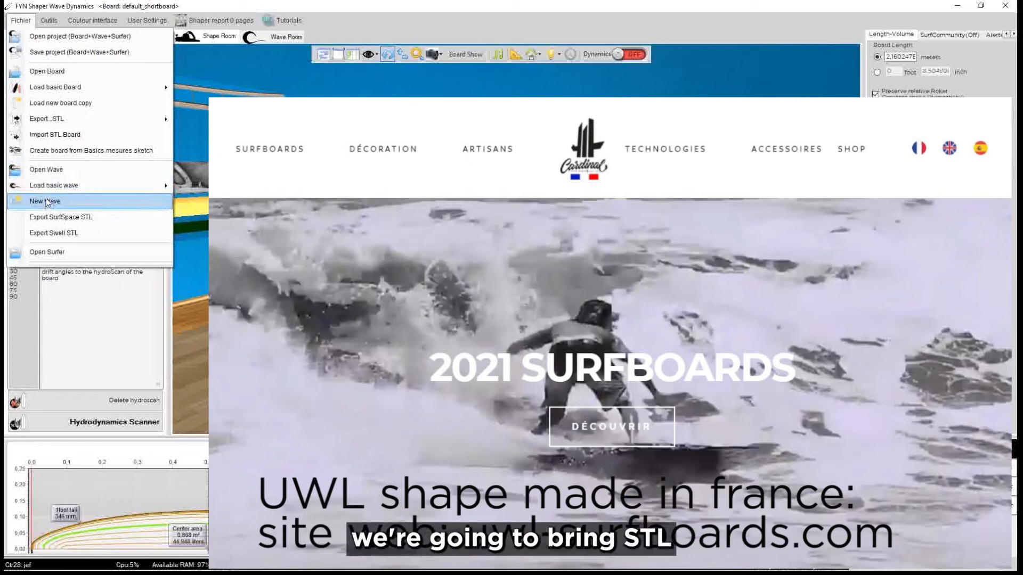
{"action": "left_click", "coordinate": [49, 136]}
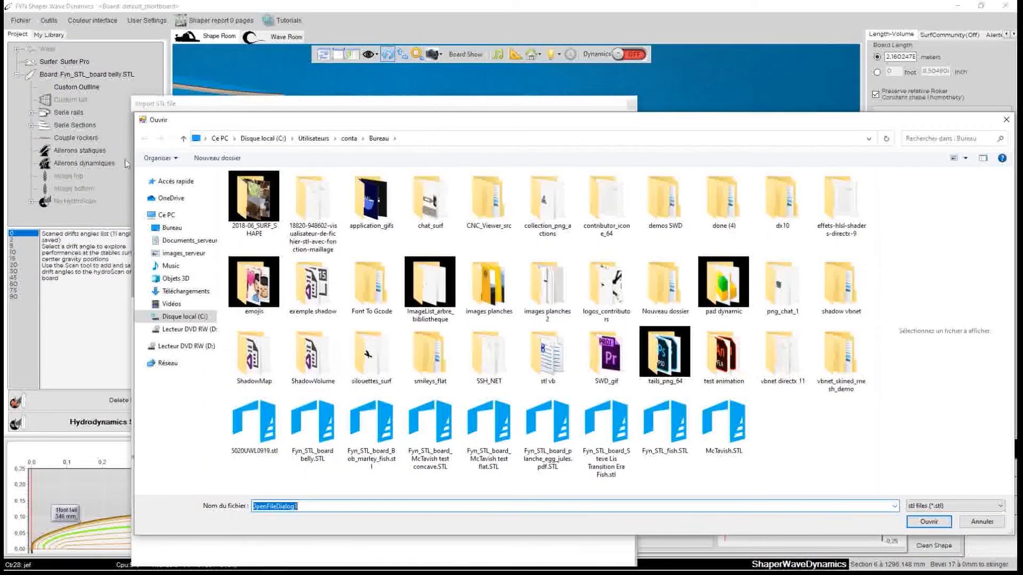
{"action": "left_click", "coordinate": [255, 426]}
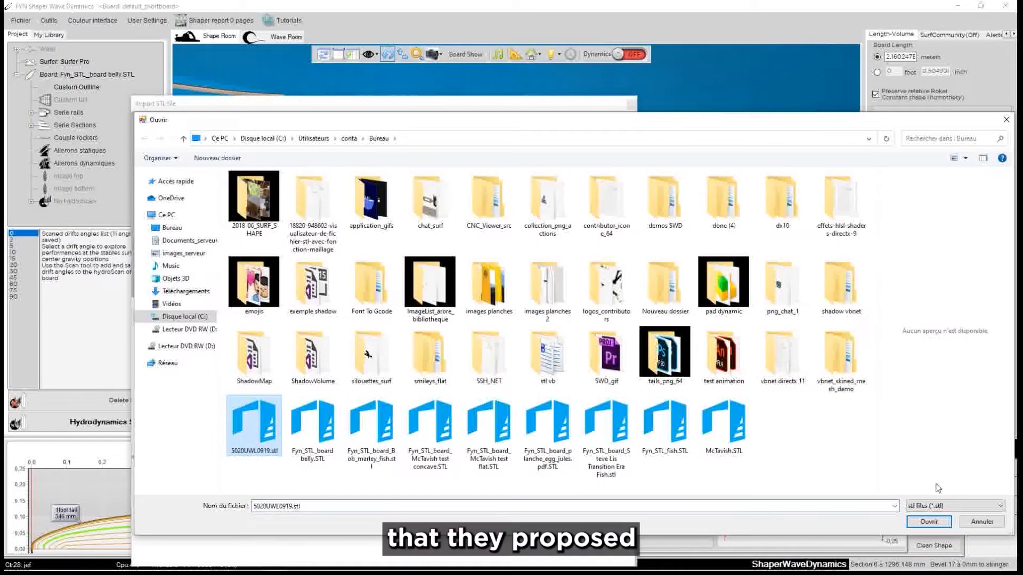
{"action": "left_click", "coordinate": [921, 521]}
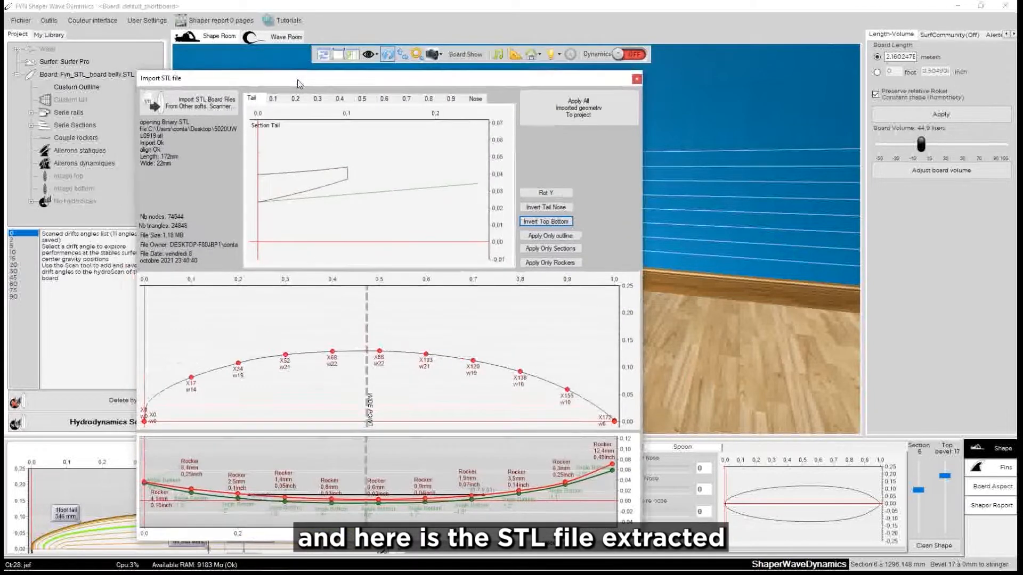
{"action": "left_click_drag", "start_coordinate": [286, 64], "coordinate": [300, 83]}
Review the extracted sections of the 5020UWL0919 board from tail to nose and apply all its imported geometry to the project
{"action": "left_click", "coordinate": [277, 101]}
{"action": "left_click", "coordinate": [290, 103]}
{"action": "left_click", "coordinate": [279, 99]}
{"action": "left_click", "coordinate": [258, 101]}
{"action": "left_click", "coordinate": [277, 99]}
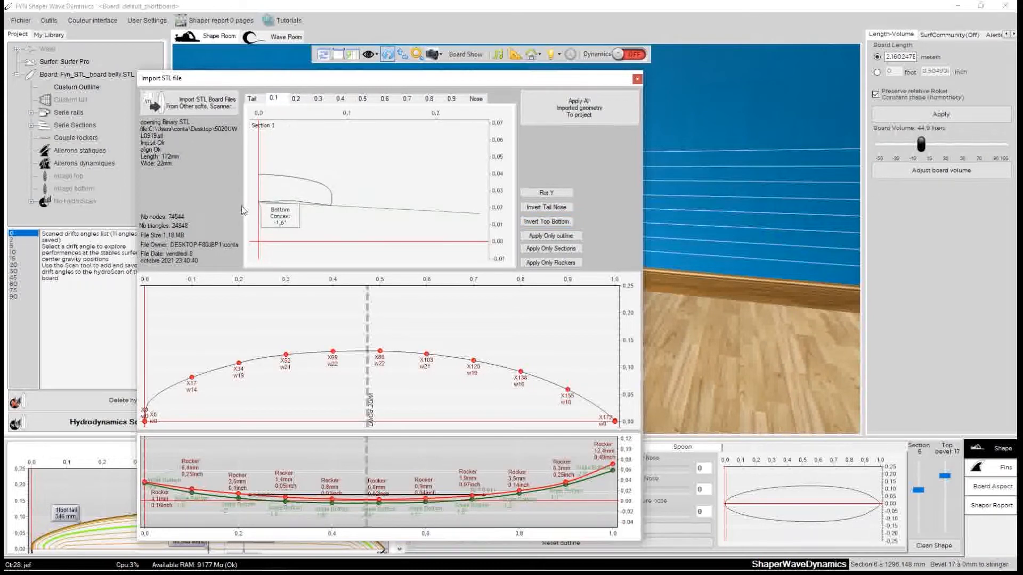
{"action": "left_click", "coordinate": [298, 100]}
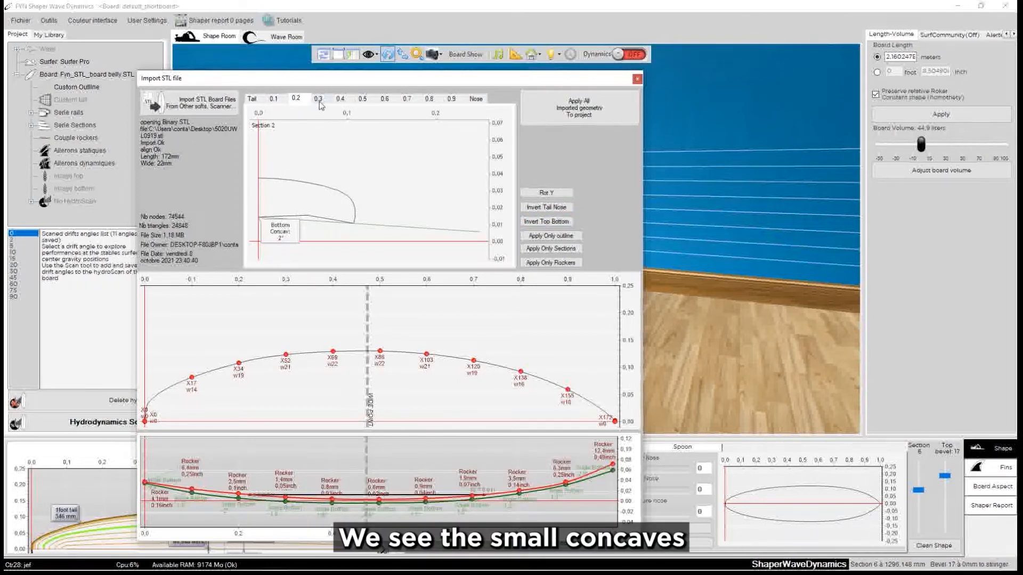
{"action": "left_click", "coordinate": [319, 100]}
{"action": "left_click", "coordinate": [341, 100]}
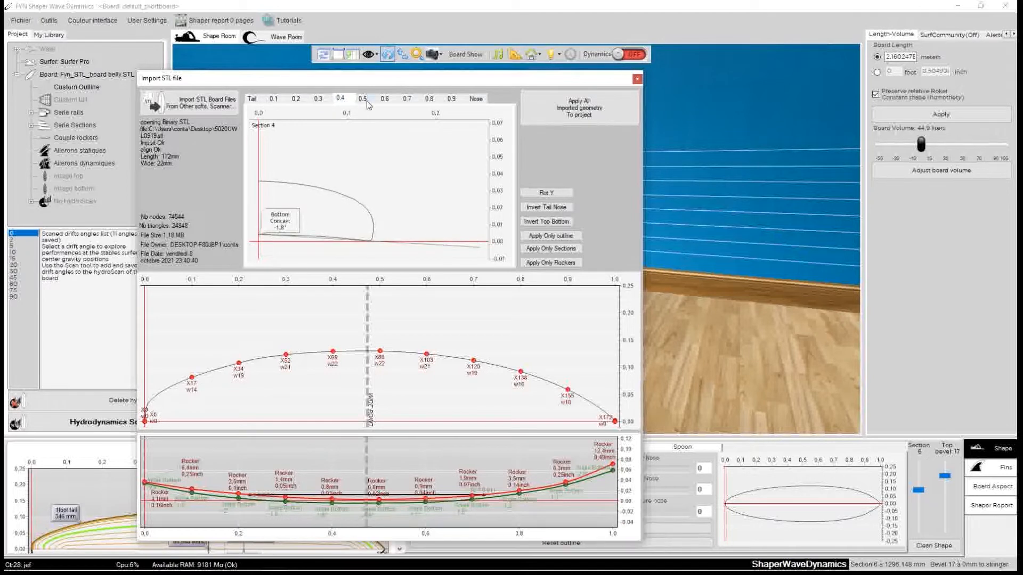
{"action": "left_click", "coordinate": [367, 103]}
{"action": "left_click", "coordinate": [392, 104]}
{"action": "left_click", "coordinate": [411, 105]}
{"action": "left_click", "coordinate": [429, 103]}
{"action": "left_click", "coordinate": [451, 103]}
{"action": "left_click", "coordinate": [475, 103]}
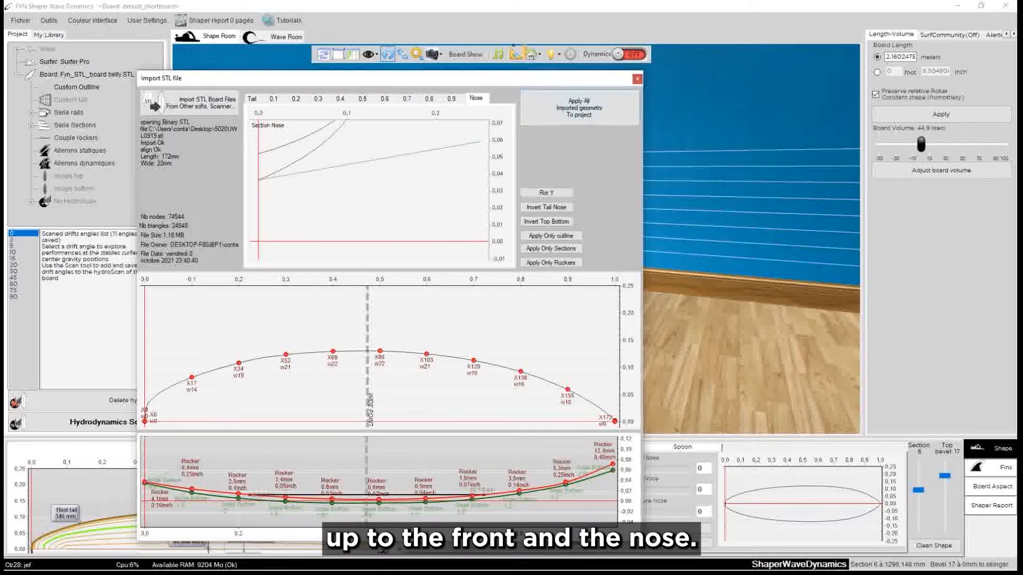
{"action": "left_click_drag", "start_coordinate": [481, 79], "coordinate": [487, 180]}
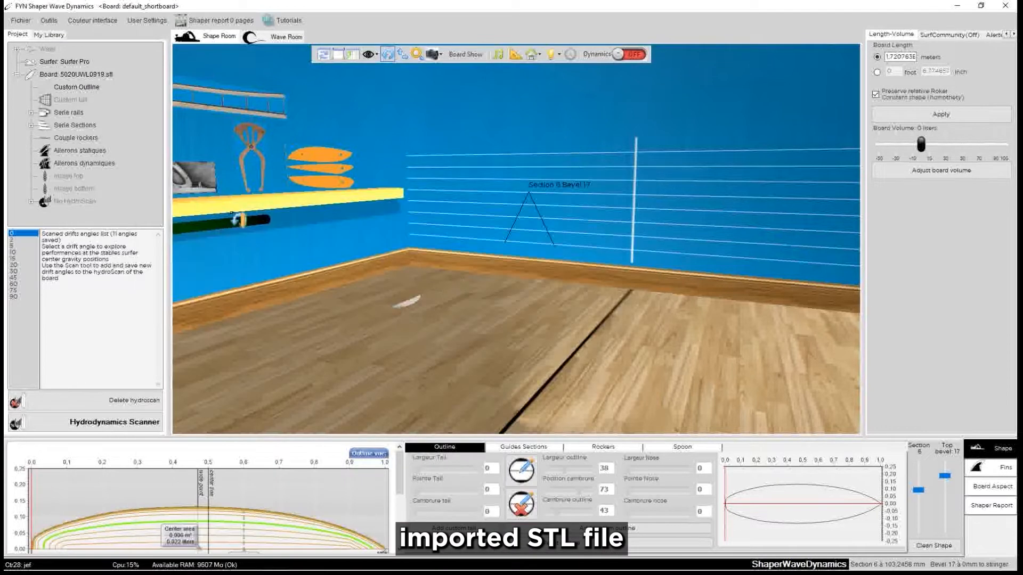
Inspect the imported 5020UWL0919 board from several sides and distances in the 3D view
{"action": "left_click_drag", "start_coordinate": [406, 305], "coordinate": [224, 227]}
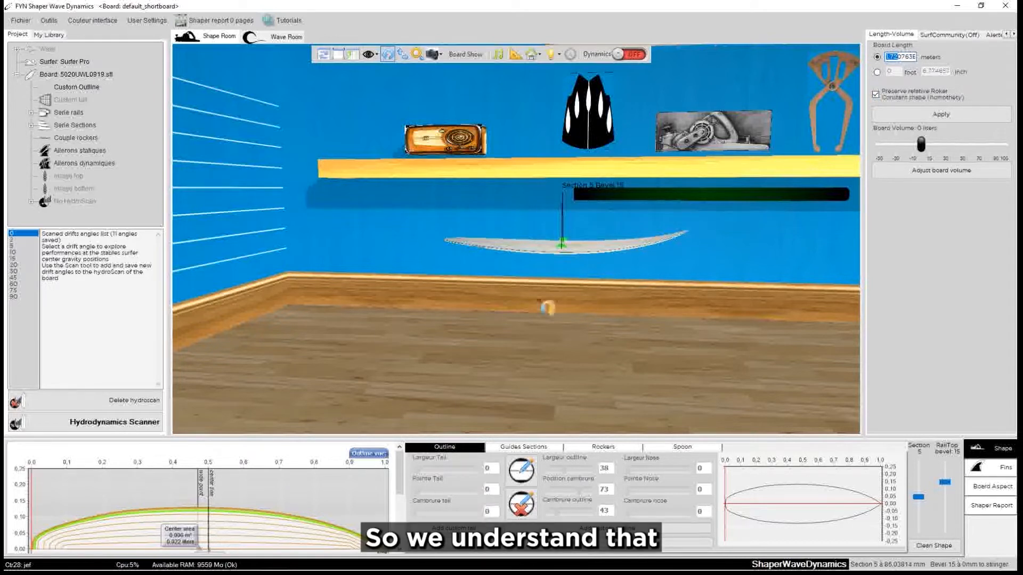
{"action": "left_click_drag", "start_coordinate": [568, 253], "coordinate": [324, 392]}
{"action": "scroll", "coordinate": [532, 233], "scroll_direction": "up", "scroll_amount": 3}
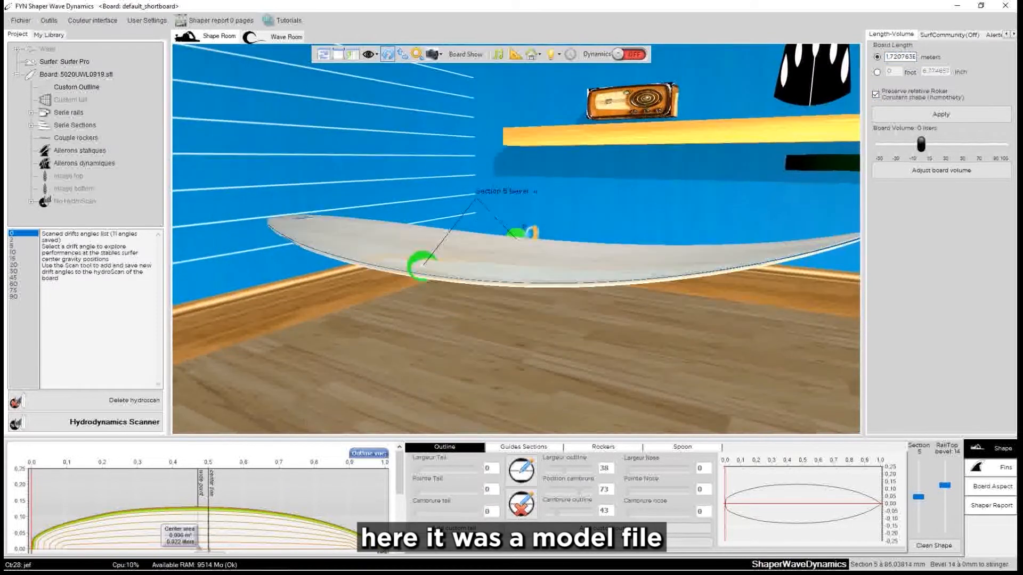
{"action": "left_click_drag", "start_coordinate": [532, 167], "coordinate": [587, 330]}
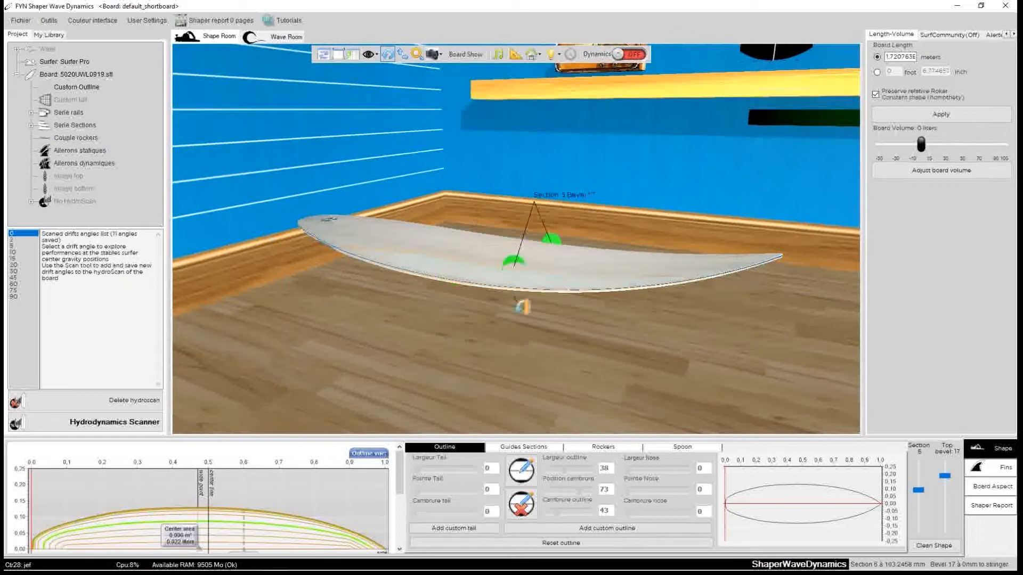
{"action": "scroll", "coordinate": [469, 309], "scroll_direction": "down", "scroll_amount": 3}
{"action": "left_click_drag", "start_coordinate": [462, 303], "coordinate": [705, 254]}
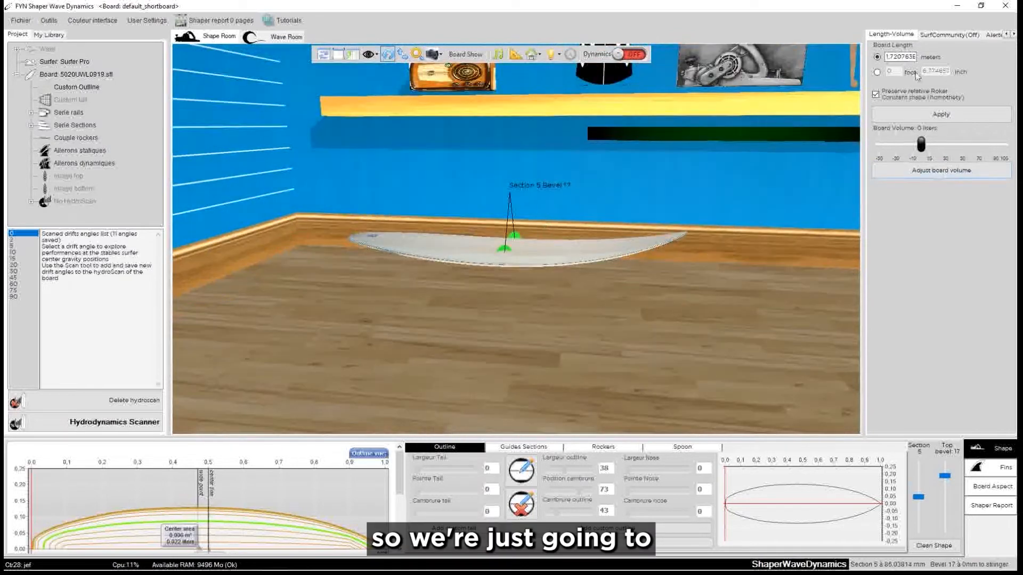
Set the board length to 6 foot 5 inch with the relative rocker preserved, and apply it to the board
{"action": "left_click", "coordinate": [893, 56]}
{"action": "left_click_drag", "start_coordinate": [887, 56], "coordinate": [974, 59]}
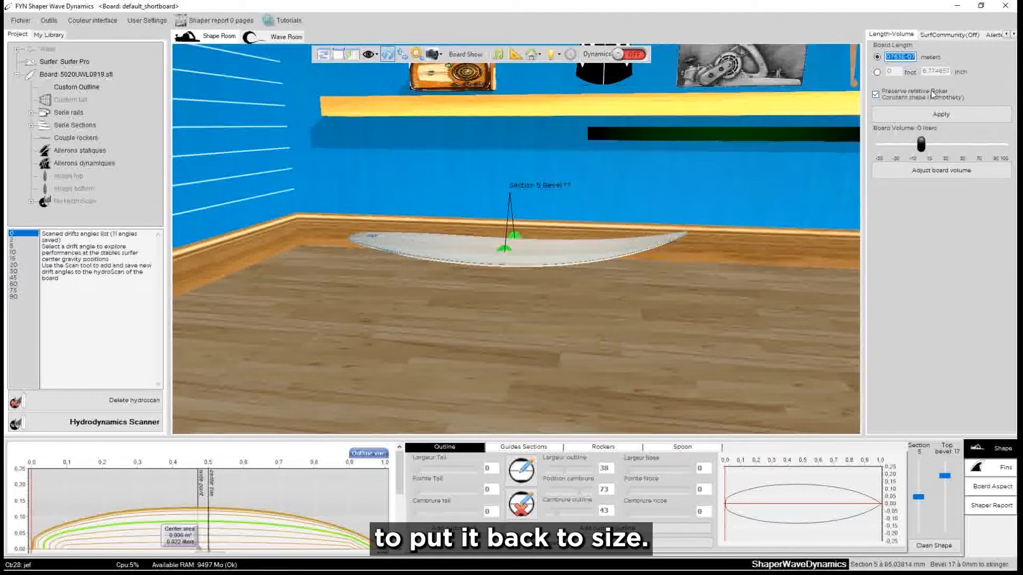
{"action": "left_click", "coordinate": [877, 72]}
{"action": "left_click_drag", "start_coordinate": [891, 72], "coordinate": [878, 77]}
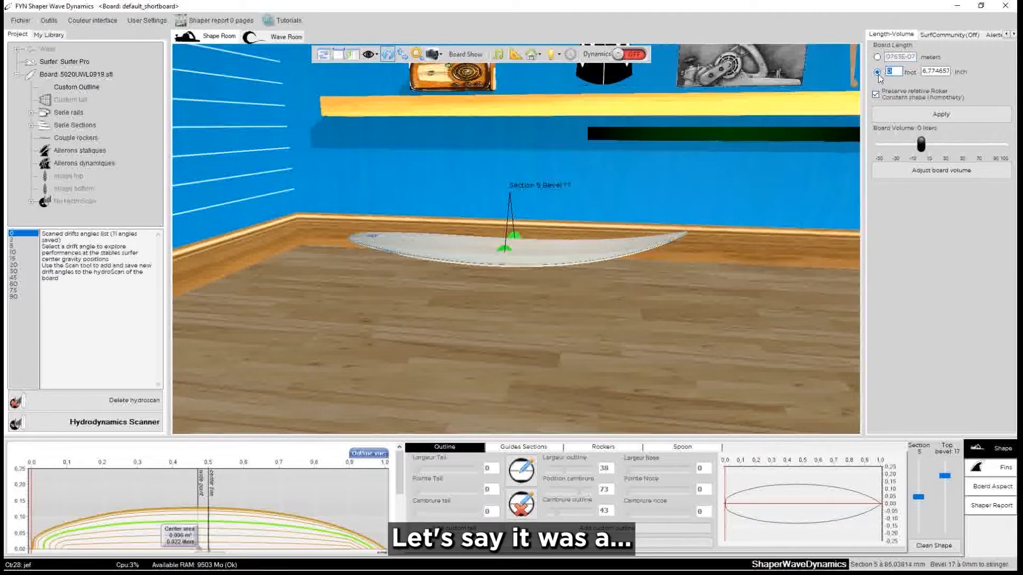
{"action": "type", "text": "6"}
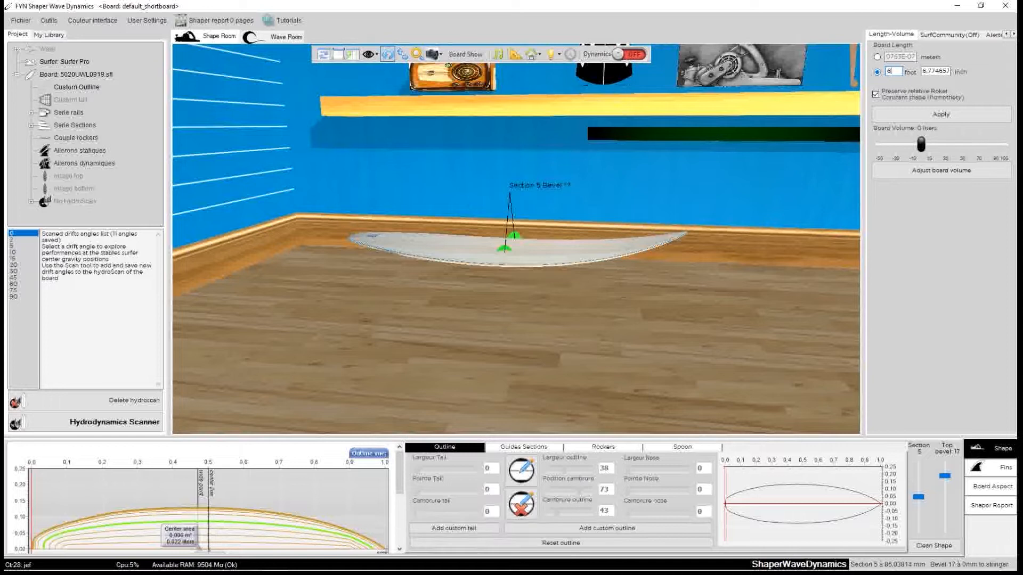
{"action": "left_click_drag", "start_coordinate": [932, 70], "coordinate": [999, 70]}
{"action": "type", "text": "5"}
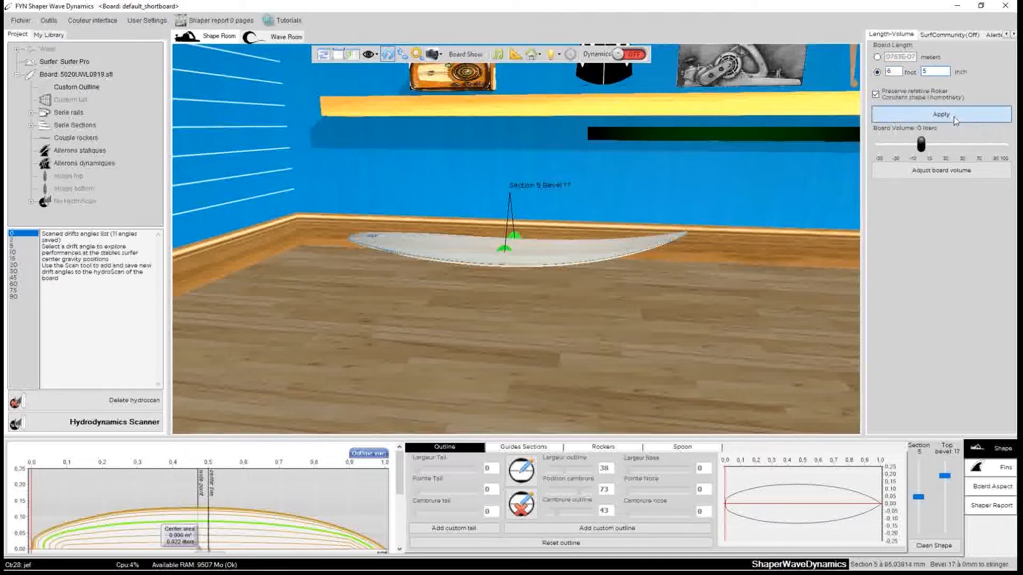
{"action": "left_click", "coordinate": [940, 114]}
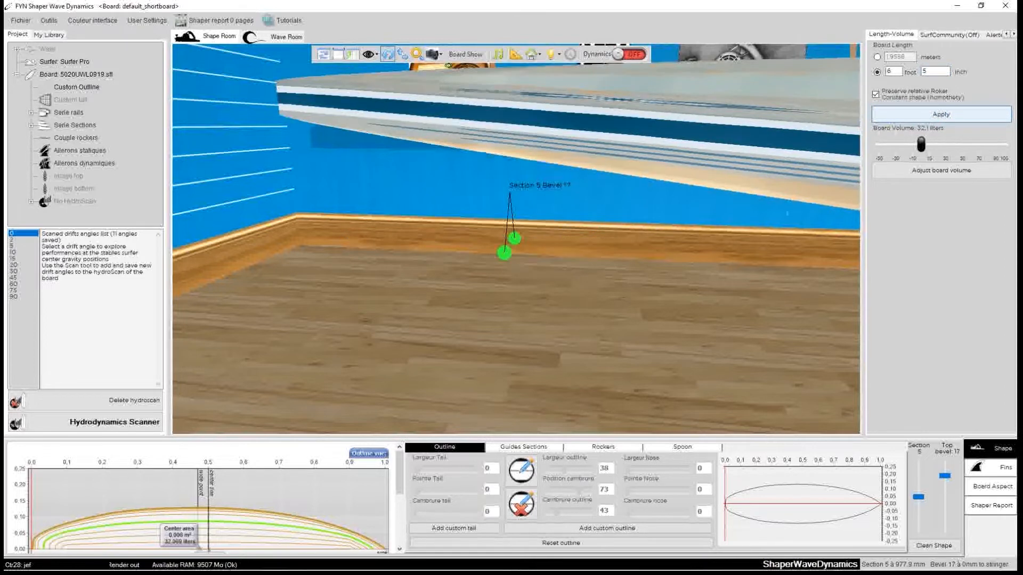
{"action": "scroll", "coordinate": [770, 255], "scroll_direction": "down", "scroll_amount": 3}
{"action": "scroll", "coordinate": [762, 269], "scroll_direction": "down", "scroll_amount": 1}
{"action": "left_click", "coordinate": [796, 257]}
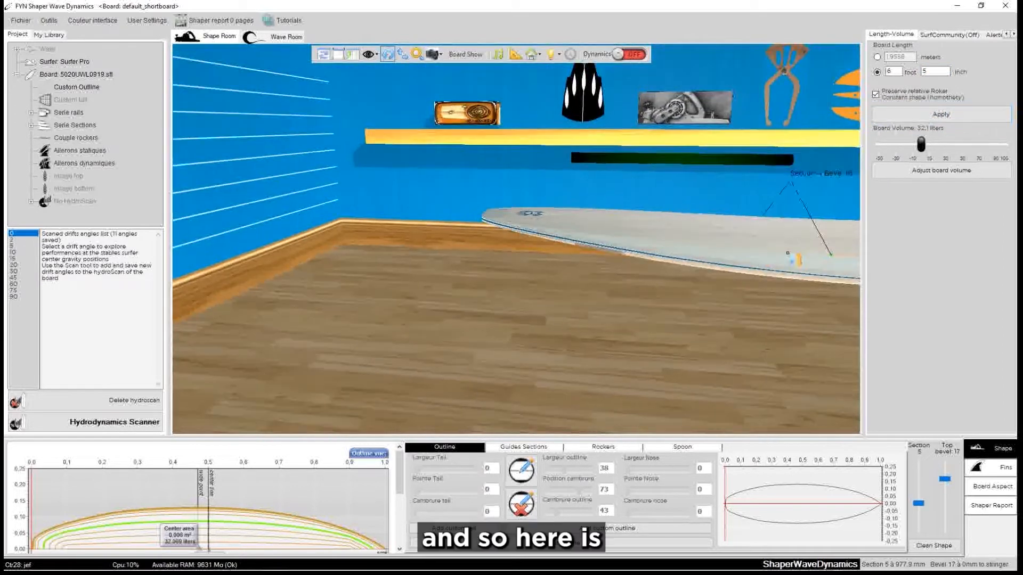
View the resized board in 3D and display its rocker curves down to the zero rocker reference
{"action": "left_click_drag", "start_coordinate": [776, 358], "coordinate": [670, 281]}
{"action": "left_click_drag", "start_coordinate": [593, 260], "coordinate": [624, 319]}
{"action": "left_click_drag", "start_coordinate": [918, 476], "coordinate": [920, 491]}
{"action": "left_click", "coordinate": [532, 449]}
{"action": "left_click", "coordinate": [590, 450]}
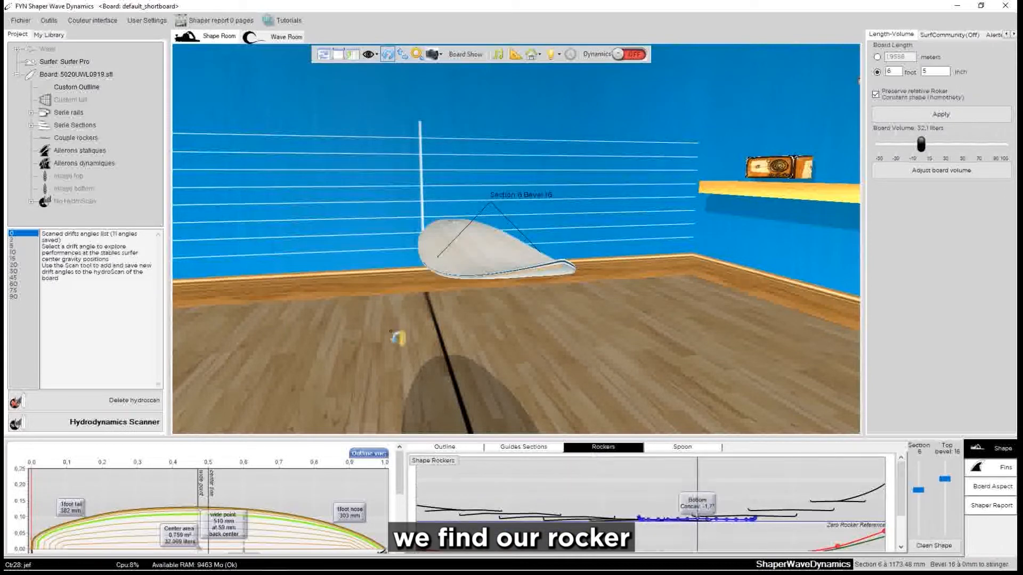
{"action": "left_click_drag", "start_coordinate": [397, 338], "coordinate": [491, 392]}
{"action": "left_click_drag", "start_coordinate": [898, 490], "coordinate": [900, 507]}
Examine the resized board's rocker and overall shape from both sides in the 3D view
{"action": "left_click_drag", "start_coordinate": [396, 298], "coordinate": [300, 290]}
{"action": "left_click_drag", "start_coordinate": [571, 265], "coordinate": [256, 296]}
{"action": "left_click_drag", "start_coordinate": [555, 312], "coordinate": [650, 263]}
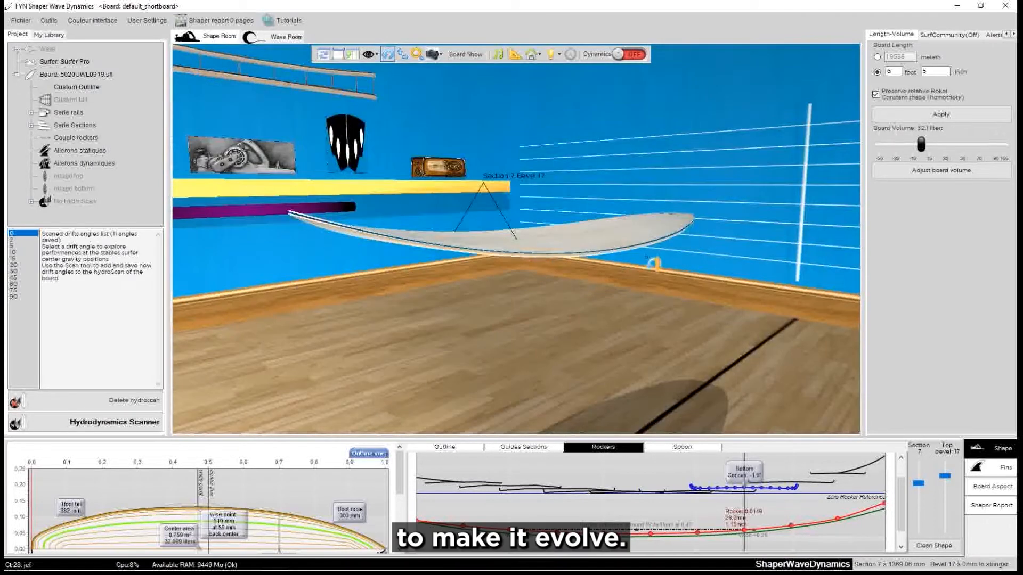
{"action": "left_click_drag", "start_coordinate": [543, 255], "coordinate": [339, 296]}
{"action": "left_click_drag", "start_coordinate": [668, 245], "coordinate": [727, 303]}
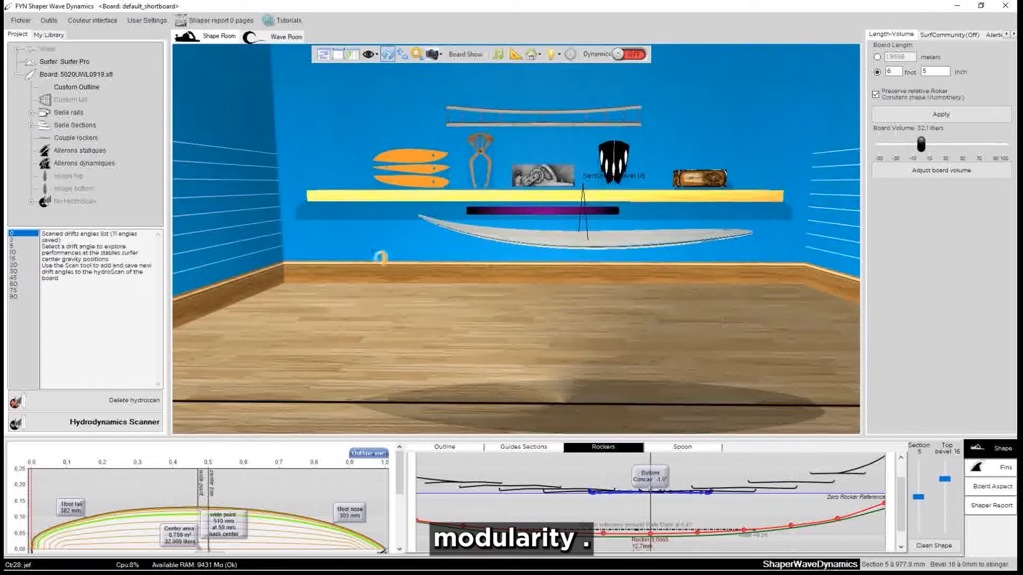
{"action": "left_click_drag", "start_coordinate": [383, 255], "coordinate": [620, 251]}
{"action": "left_click_drag", "start_coordinate": [535, 293], "coordinate": [400, 253]}
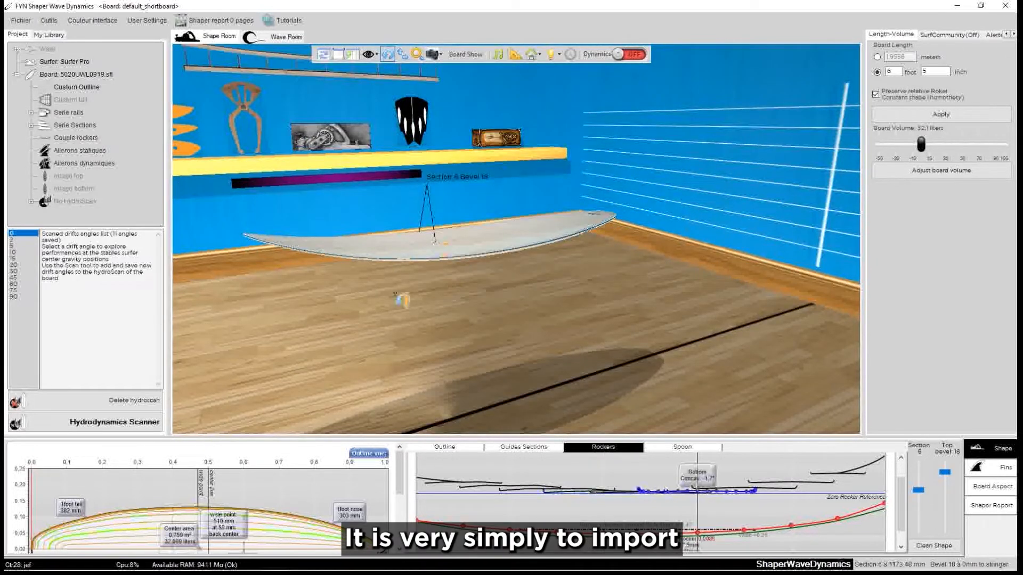
{"action": "left_click_drag", "start_coordinate": [402, 297], "coordinate": [489, 310]}
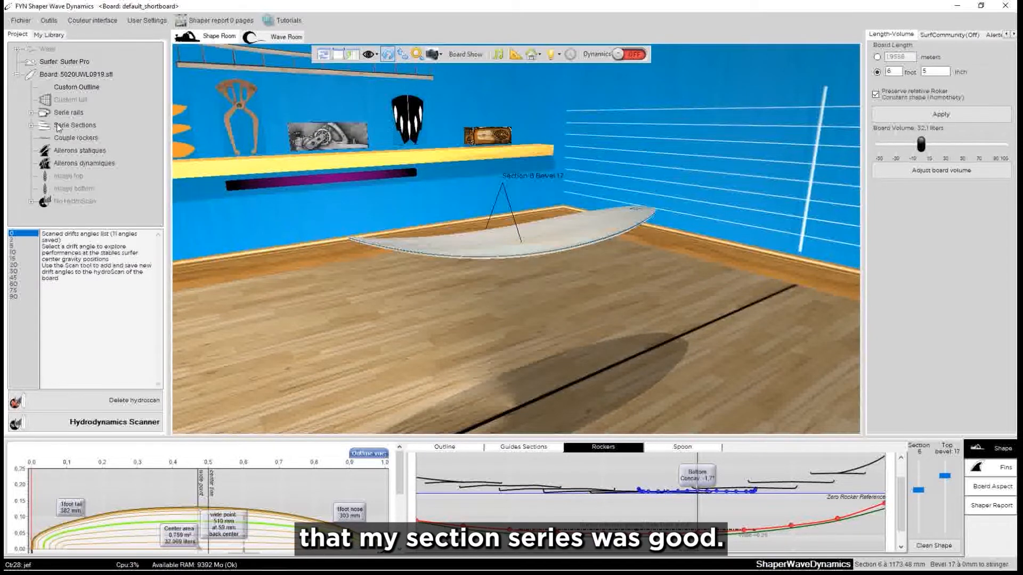
Expand the project's section series, view sections 4 and 2, and open the personal library
{"action": "left_click", "coordinate": [59, 126]}
{"action": "left_click", "coordinate": [32, 125]}
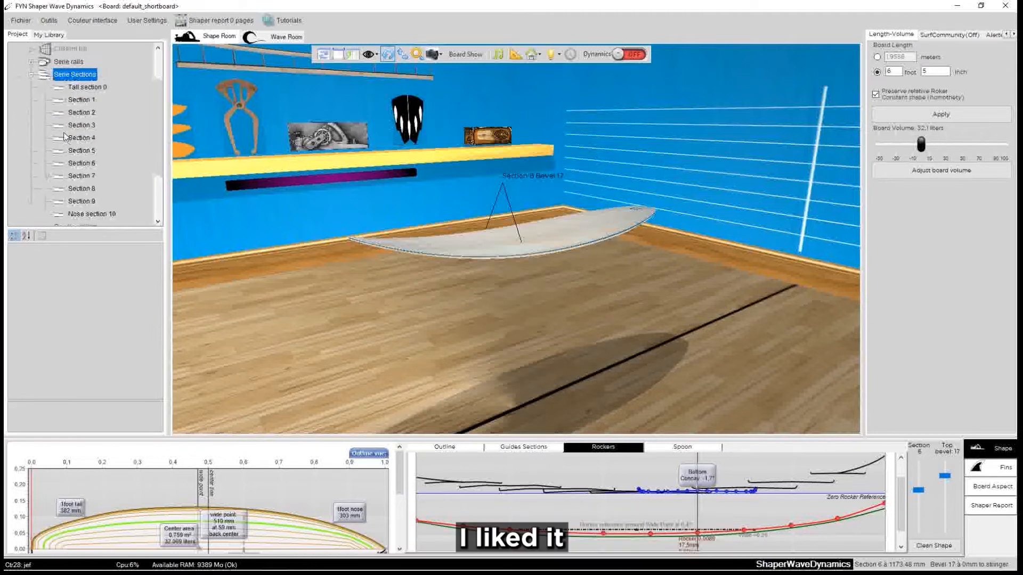
{"action": "left_click", "coordinate": [68, 137]}
{"action": "left_click", "coordinate": [73, 113]}
{"action": "left_click", "coordinate": [73, 76]}
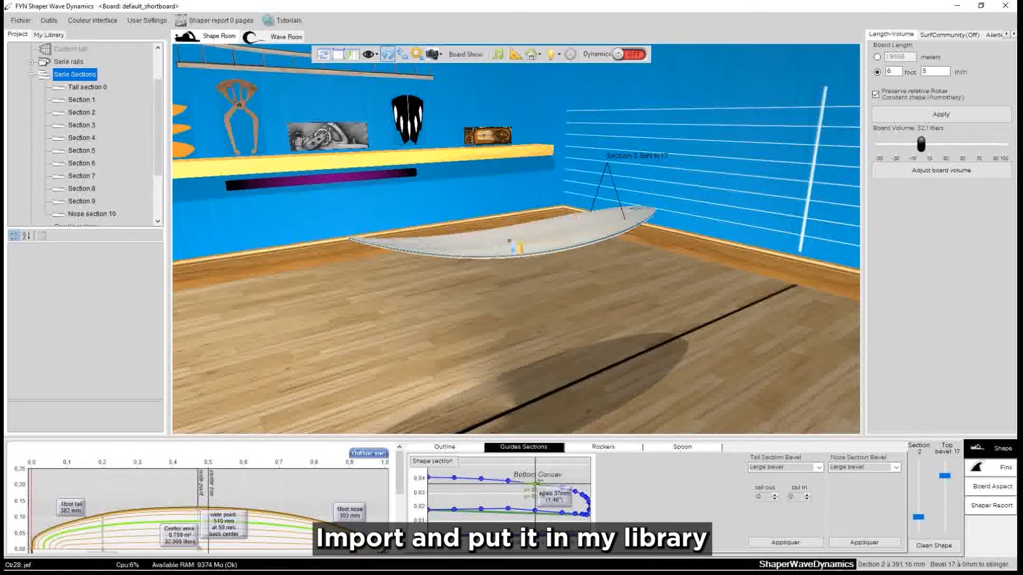
{"action": "left_click", "coordinate": [50, 36]}
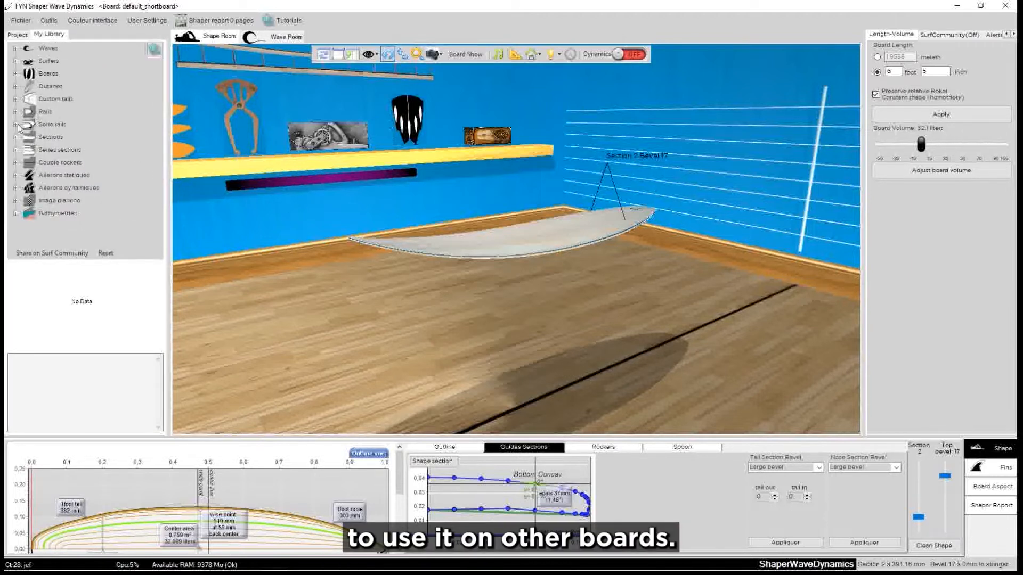
Examine the board's deck, rails, nose and tail from several angles in the 3D view
{"action": "left_click_drag", "start_coordinate": [501, 306], "coordinate": [665, 306]}
{"action": "left_click_drag", "start_coordinate": [438, 288], "coordinate": [501, 320]}
{"action": "left_click_drag", "start_coordinate": [503, 250], "coordinate": [670, 285]}
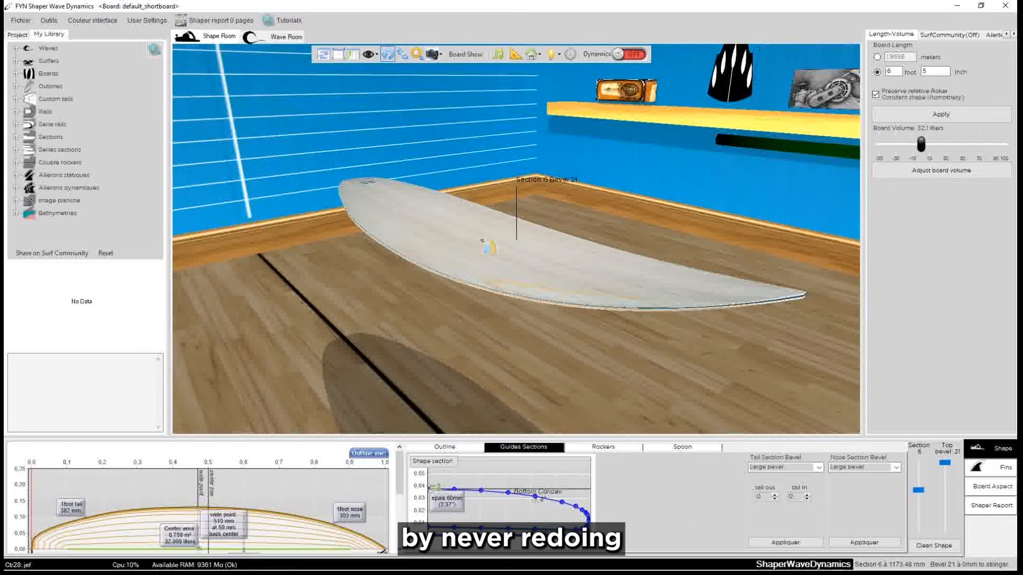
{"action": "left_click_drag", "start_coordinate": [489, 248], "coordinate": [406, 295]}
{"action": "left_click_drag", "start_coordinate": [382, 331], "coordinate": [603, 300]}
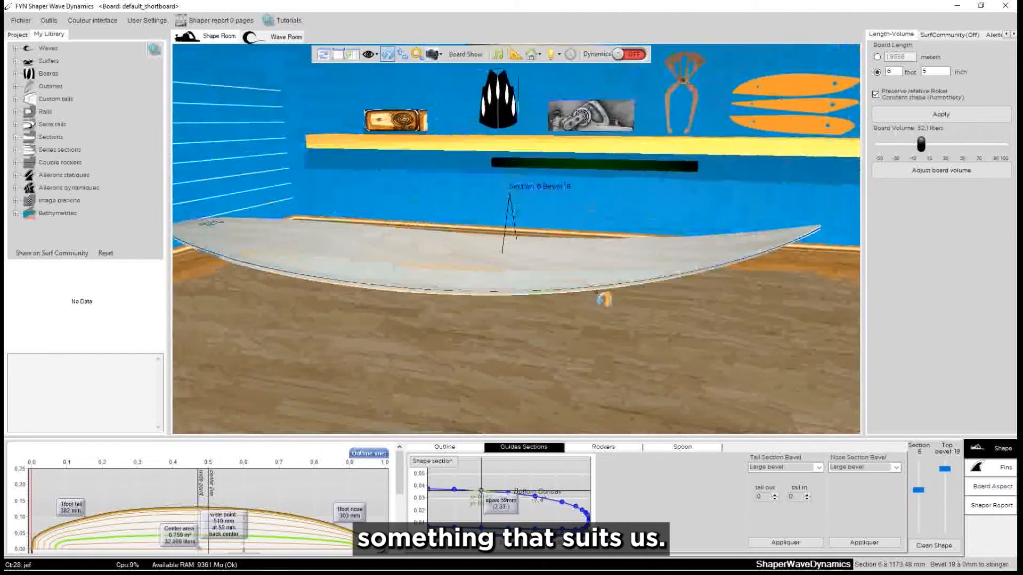
{"action": "left_click_drag", "start_coordinate": [339, 355], "coordinate": [776, 342]}
{"action": "left_click_drag", "start_coordinate": [450, 375], "coordinate": [437, 237]}
{"action": "left_click_drag", "start_coordinate": [248, 429], "coordinate": [687, 250]}
{"action": "left_click_drag", "start_coordinate": [520, 256], "coordinate": [613, 301]}
{"action": "left_click_drag", "start_coordinate": [540, 210], "coordinate": [466, 260]}
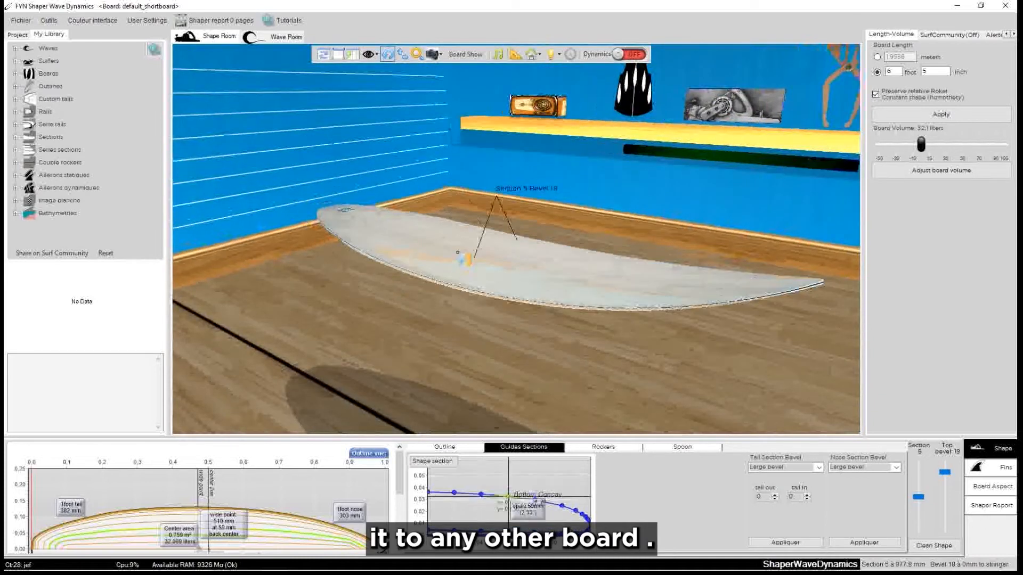
Show the board's 3D drawing as points, as a wireframe with ribs and sections, and as a volume
{"action": "left_click", "coordinate": [992, 485]}
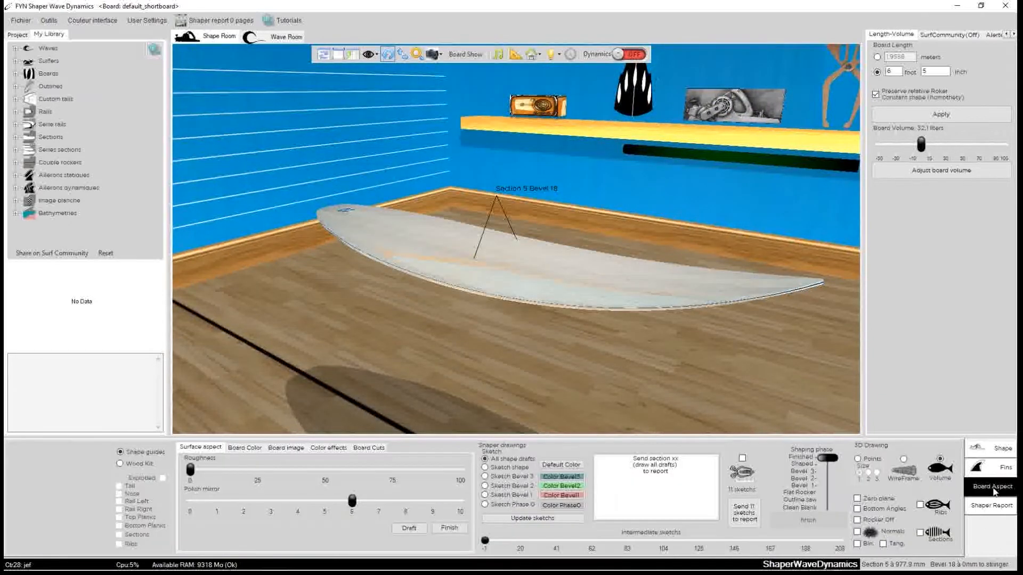
{"action": "left_click", "coordinate": [857, 459]}
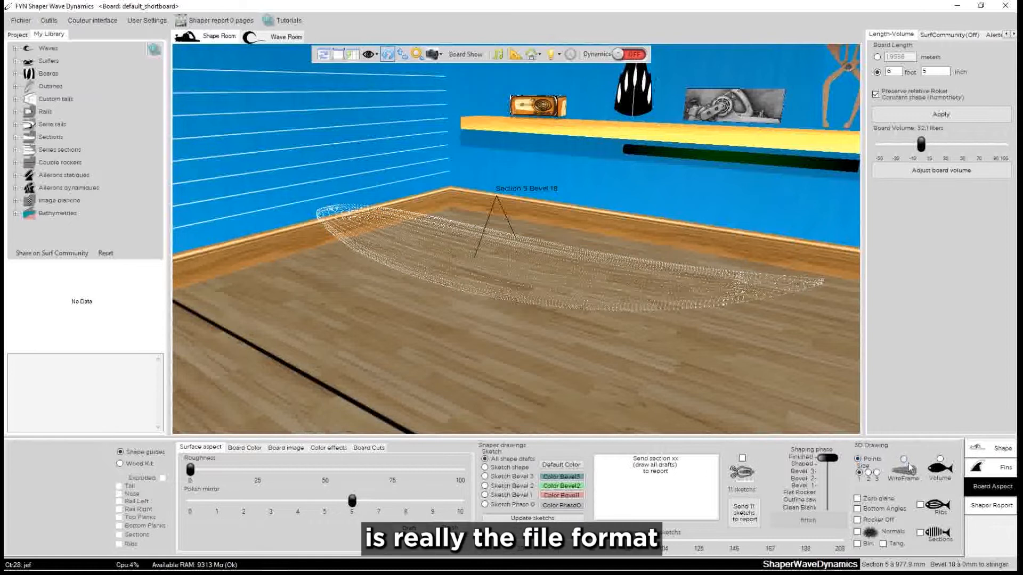
{"action": "left_click", "coordinate": [902, 459]}
{"action": "left_click", "coordinate": [920, 504]}
{"action": "left_click", "coordinate": [920, 532]}
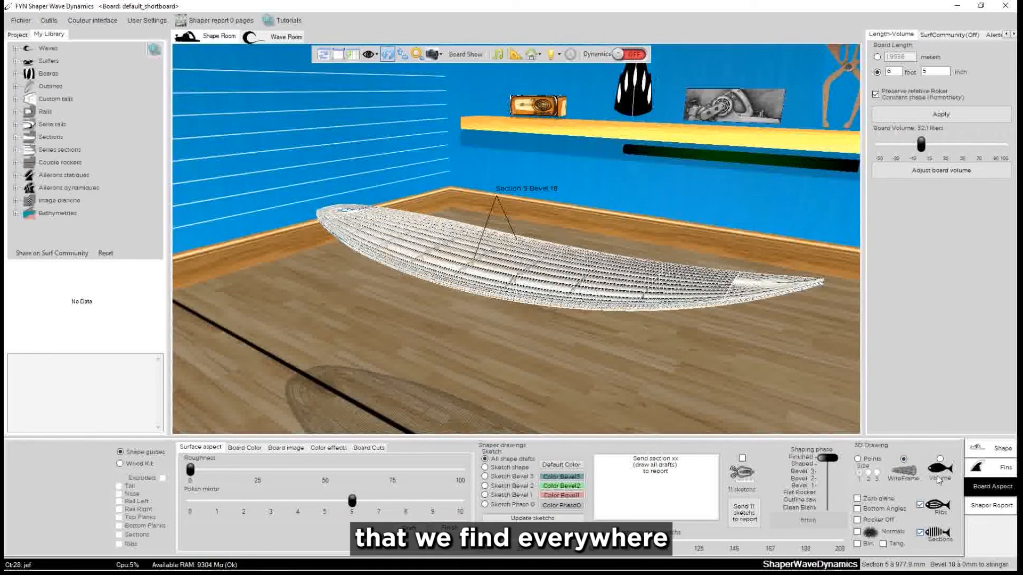
{"action": "left_click", "coordinate": [939, 471]}
{"action": "left_click_drag", "start_coordinate": [621, 198], "coordinate": [729, 399]}
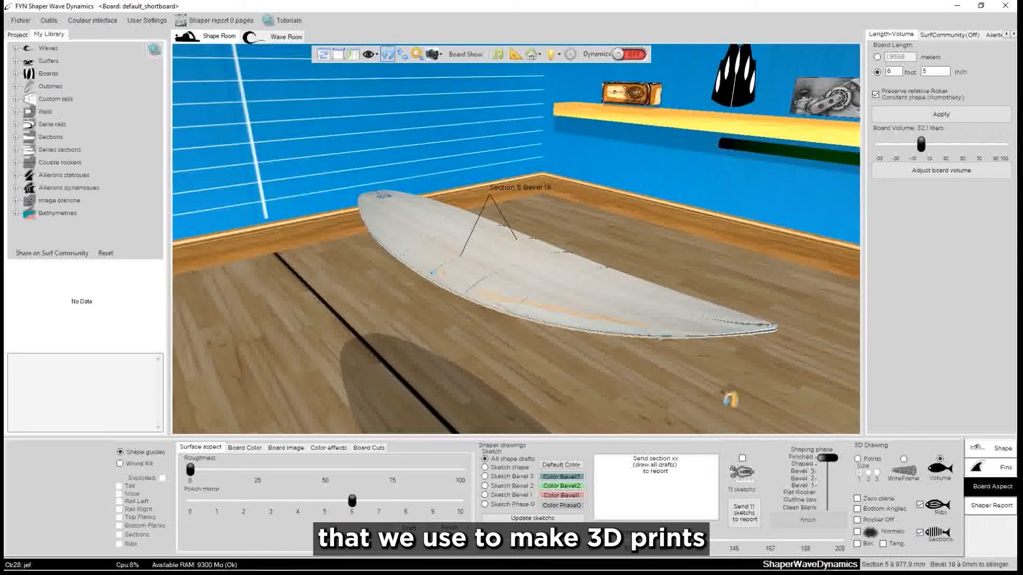
Switch the 3D drawing to wireframe and to points, and examine the board's mesh from several angles
{"action": "left_click", "coordinate": [907, 466]}
{"action": "left_click", "coordinate": [867, 461]}
{"action": "left_click_drag", "start_coordinate": [646, 292], "coordinate": [314, 248]}
{"action": "left_click_drag", "start_coordinate": [490, 293], "coordinate": [526, 354]}
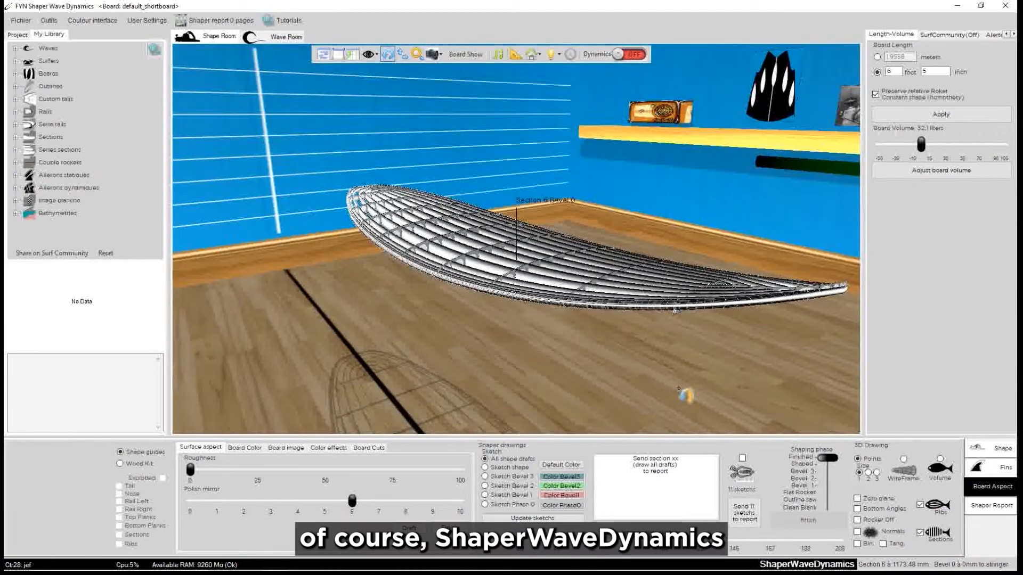
Review the STL export options for the board, nose, tail, sections, bevels, rails and planks without exporting
{"action": "left_click", "coordinate": [26, 21]}
{"action": "mouse_move", "coordinate": [39, 123]}
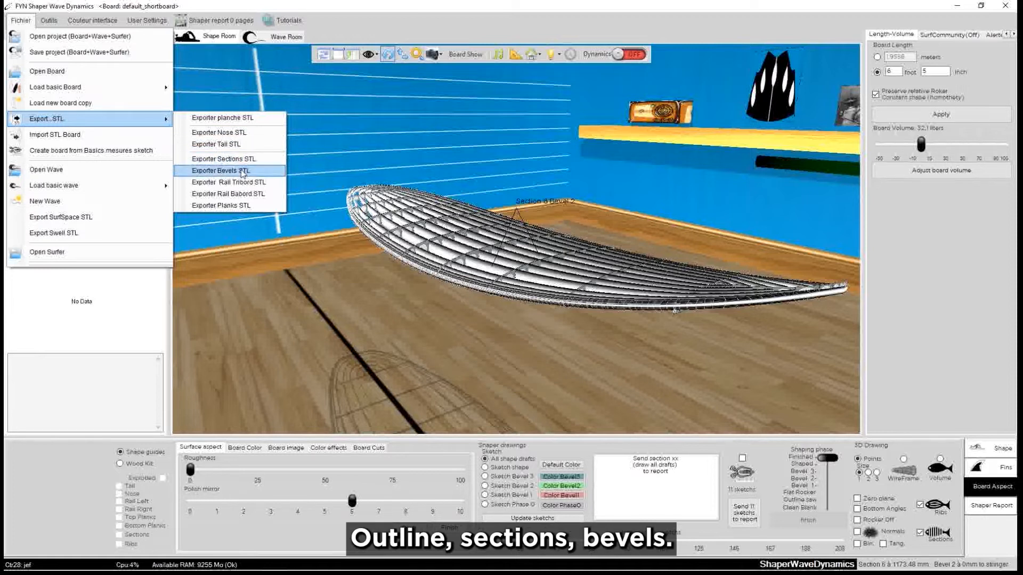
{"action": "left_click", "coordinate": [333, 133]}
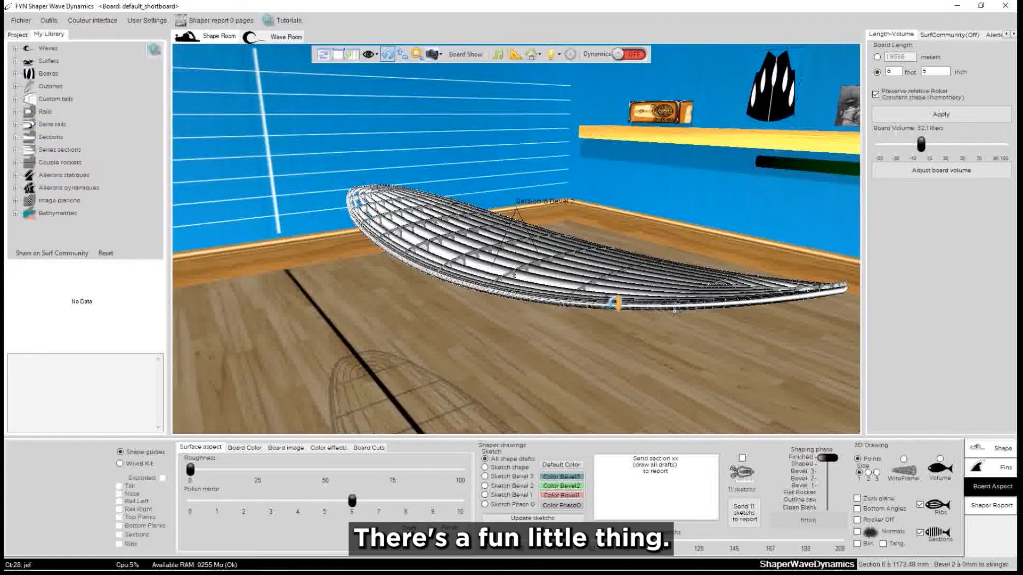
Restore the volume display without ribs and sections, and switch the board to the Wood Kit representation
{"action": "left_click", "coordinate": [940, 467]}
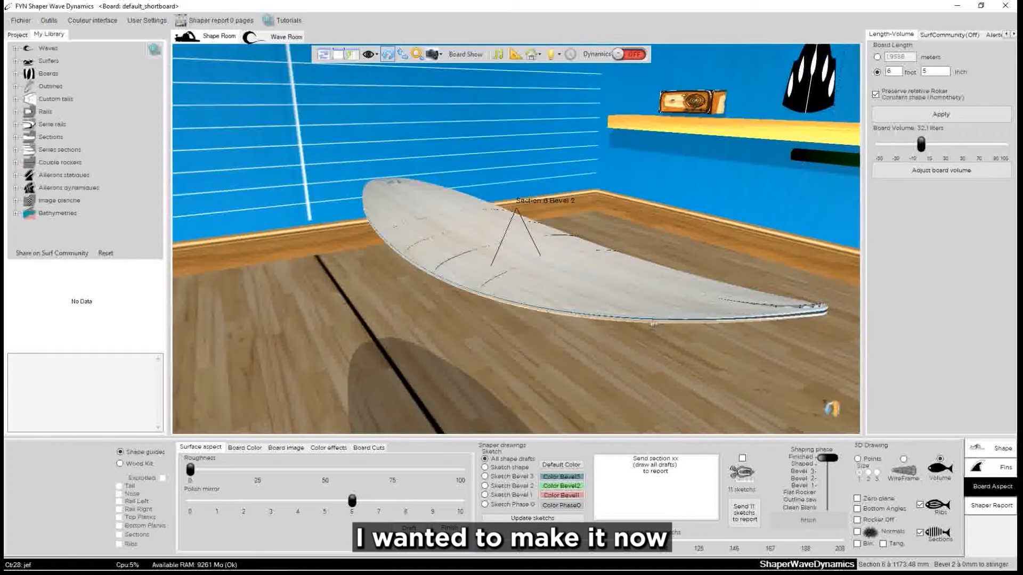
{"action": "left_click", "coordinate": [925, 506]}
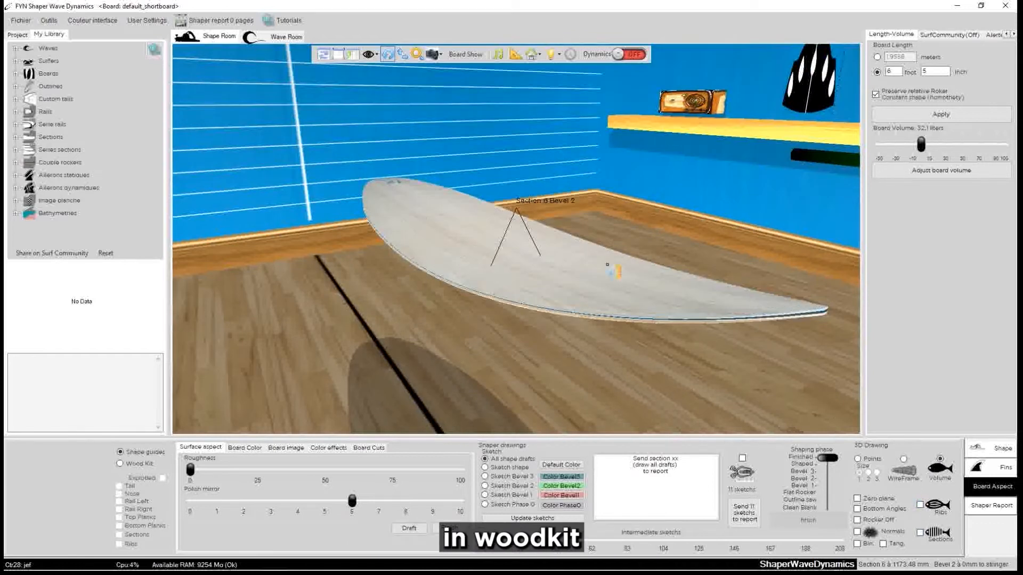
{"action": "left_click", "coordinate": [133, 467]}
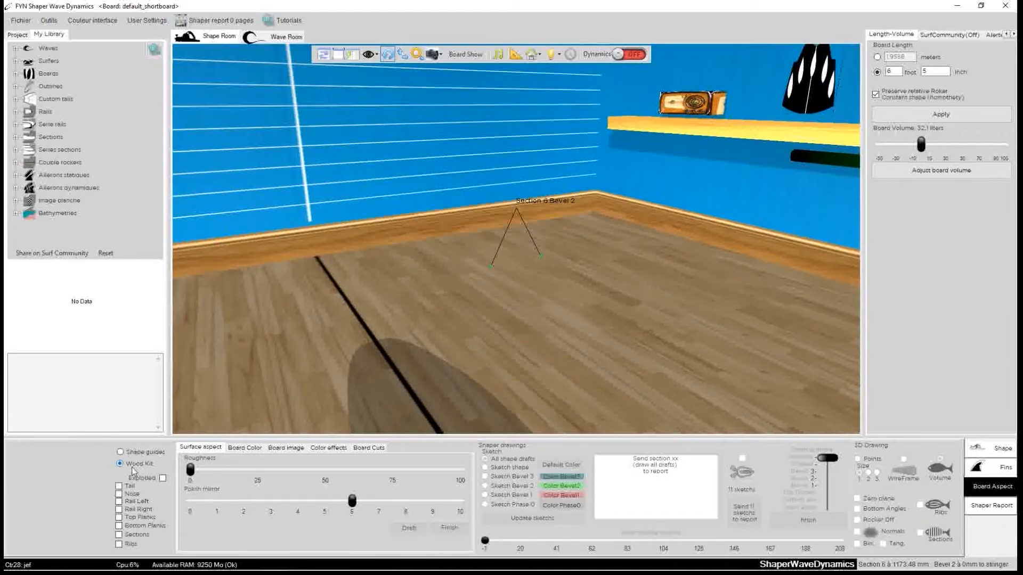
Show the wood kit's tail, nose, both rails, top and bottom planks, sections and ribs in an exploded view
{"action": "left_click", "coordinate": [119, 486]}
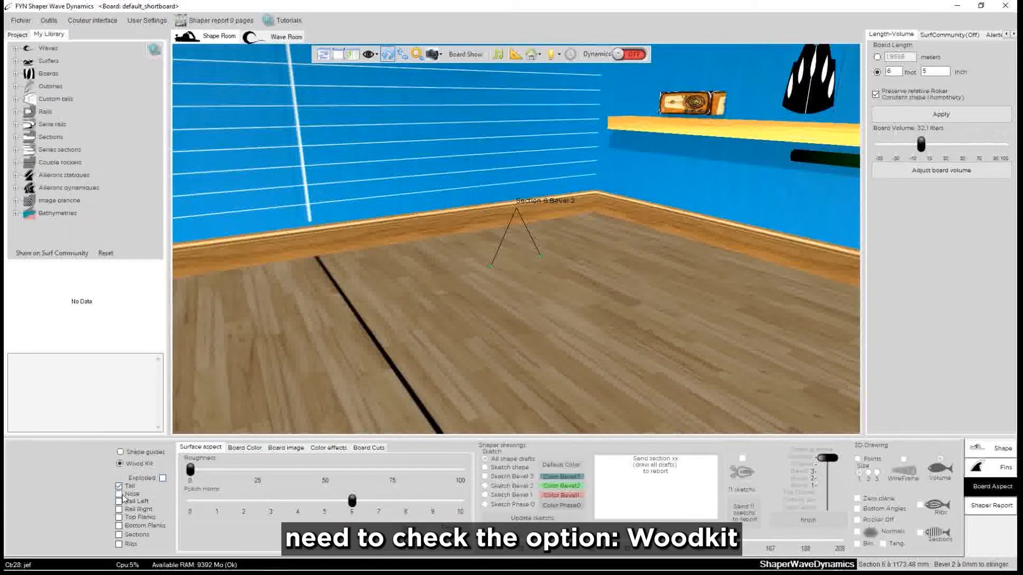
{"action": "left_click", "coordinate": [120, 493]}
{"action": "left_click", "coordinate": [120, 501]}
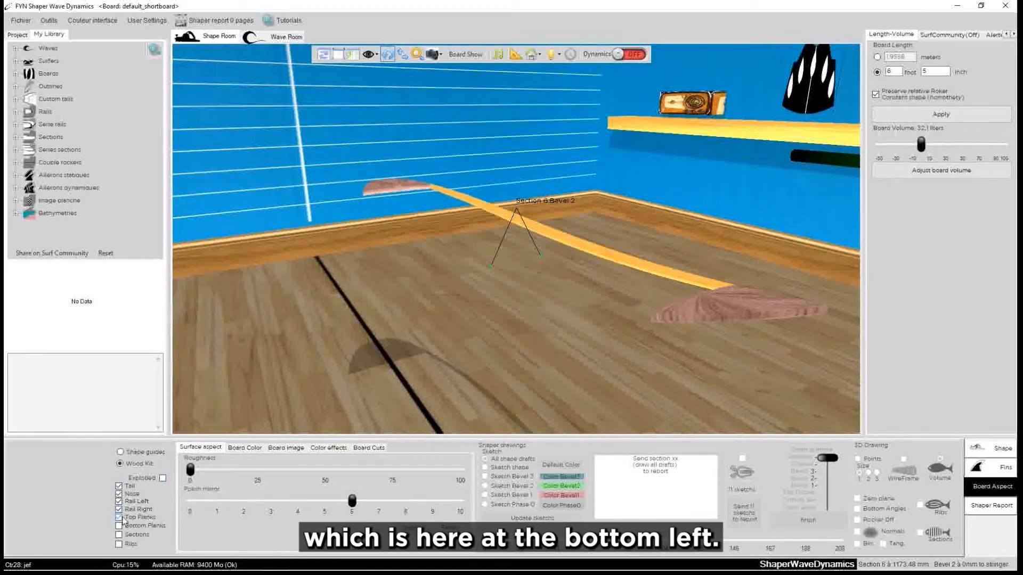
{"action": "left_click", "coordinate": [119, 517]}
{"action": "left_click", "coordinate": [119, 544]}
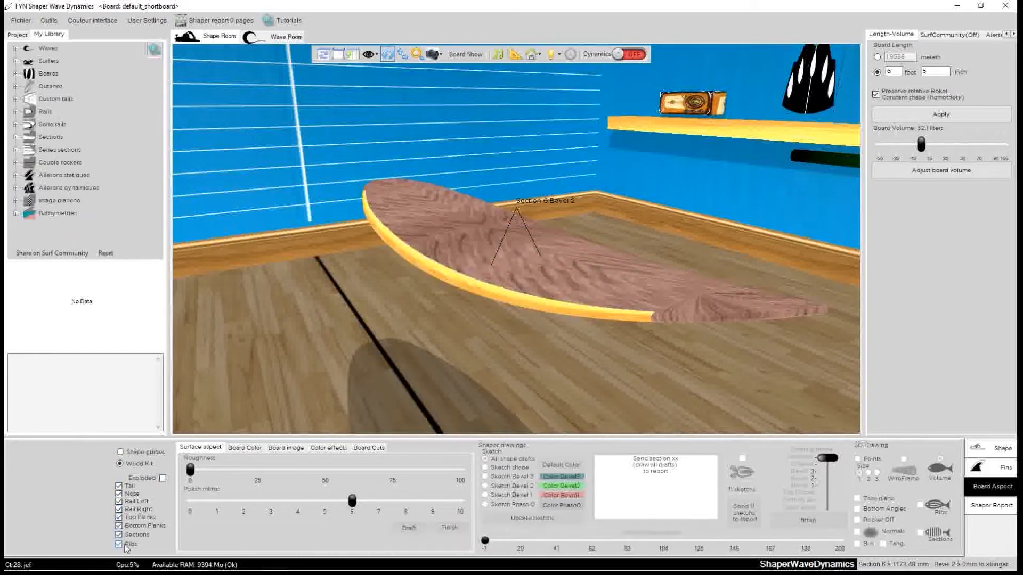
{"action": "left_click_drag", "start_coordinate": [493, 369], "coordinate": [352, 226]}
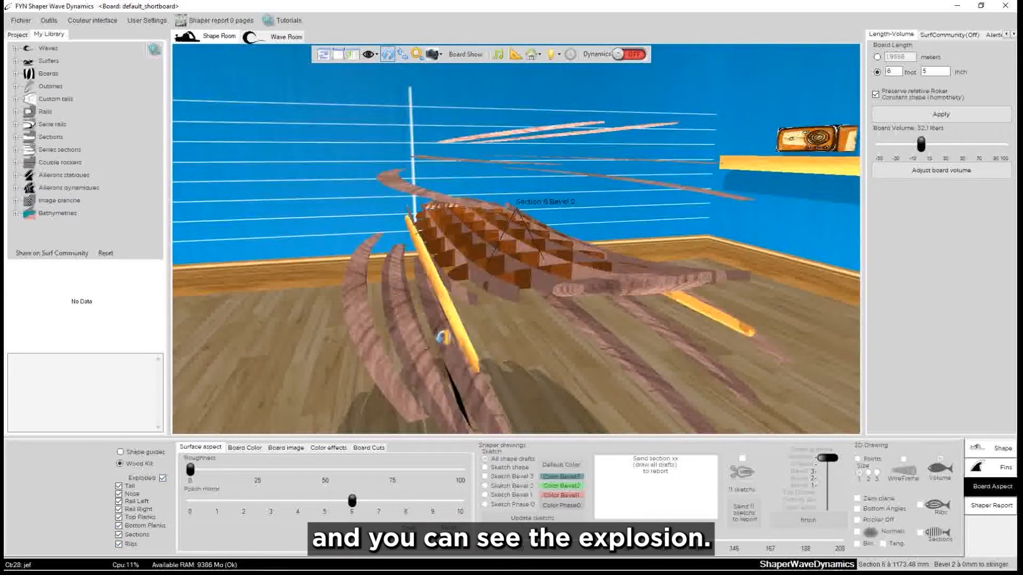
Inspect the exploded wood kit and review the STL export options for its nose, tail, sections, bevels, rails and planks
{"action": "scroll", "coordinate": [611, 304], "scroll_direction": "down", "scroll_amount": 2}
{"action": "left_click_drag", "start_coordinate": [697, 235], "coordinate": [609, 285]}
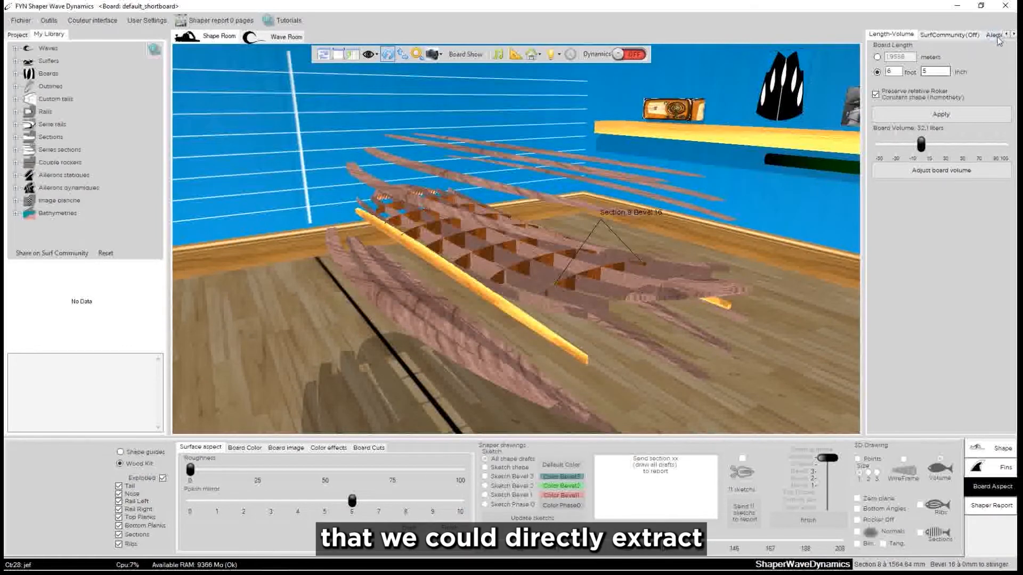
{"action": "left_click", "coordinate": [964, 36]}
{"action": "left_click", "coordinate": [988, 35]}
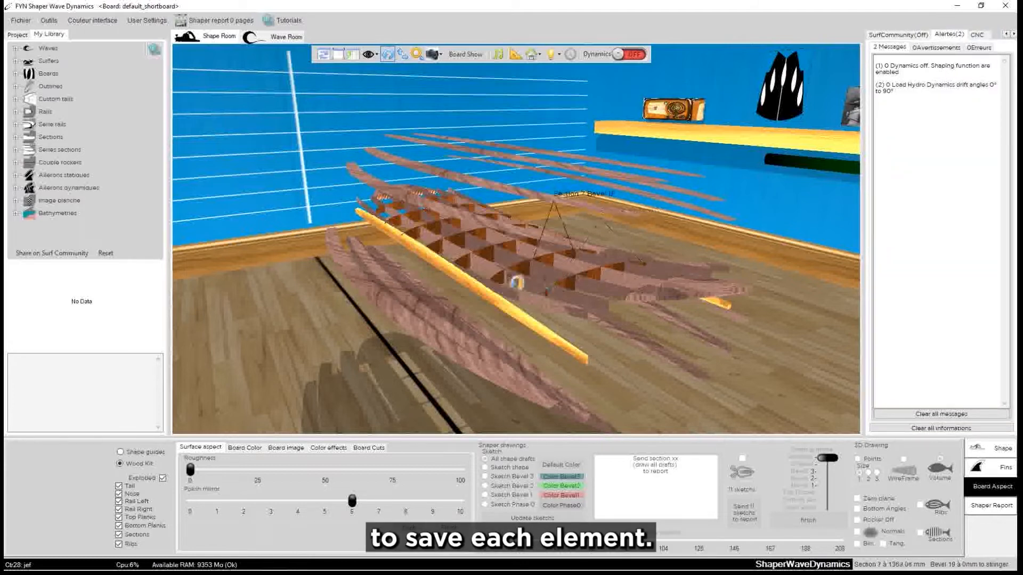
{"action": "left_click", "coordinate": [21, 22]}
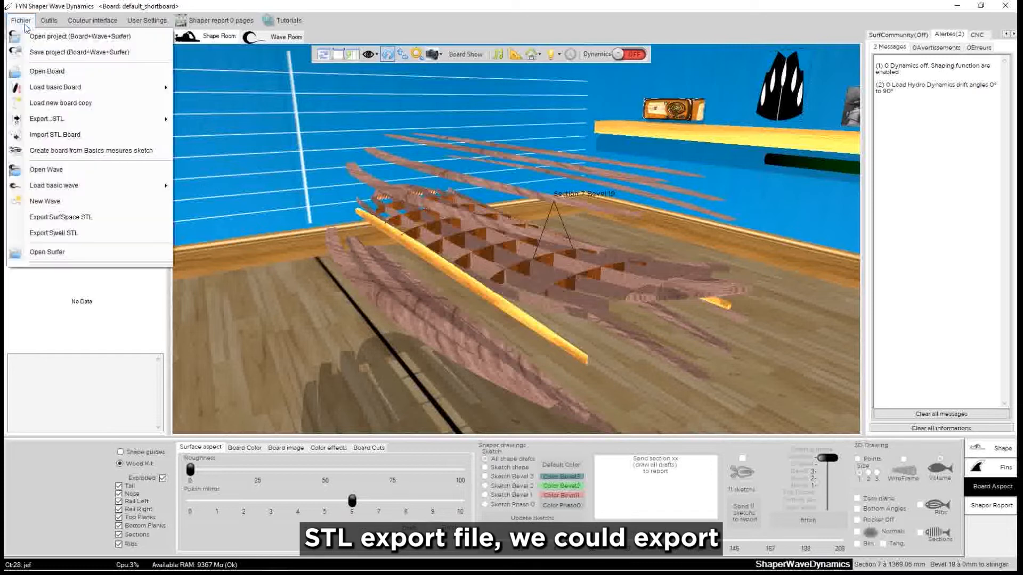
{"action": "mouse_move", "coordinate": [46, 120]}
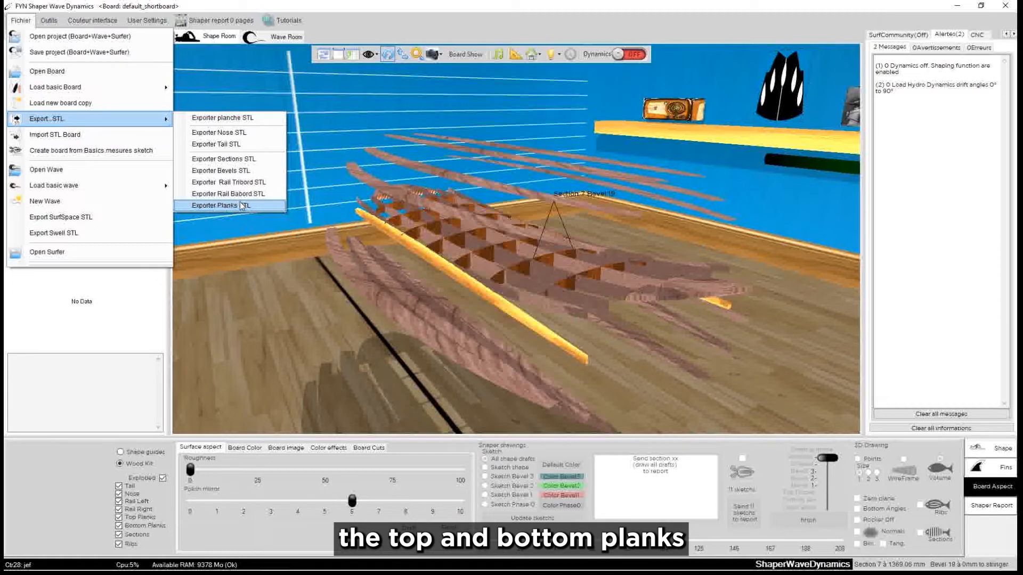
{"action": "left_click", "coordinate": [267, 261]}
Switch the board from the Wood Kit representation back to Shape guides
{"action": "left_click_drag", "start_coordinate": [558, 259], "coordinate": [534, 248]}
{"action": "scroll", "coordinate": [534, 249], "scroll_direction": "down", "scroll_amount": 3}
{"action": "left_click_drag", "start_coordinate": [633, 242], "coordinate": [494, 307]}
{"action": "scroll", "coordinate": [541, 266], "scroll_direction": "up", "scroll_amount": 3}
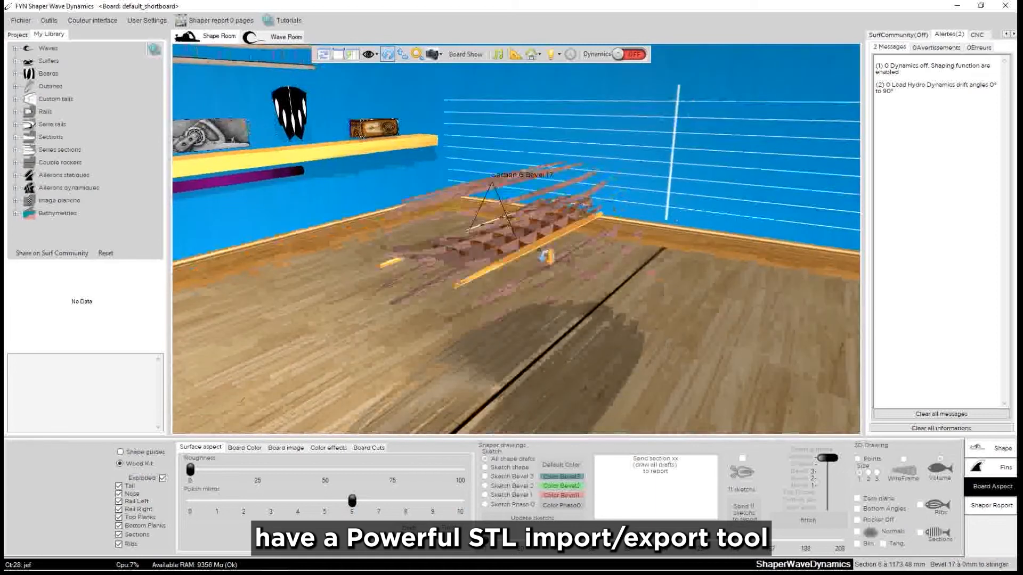
{"action": "left_click", "coordinate": [125, 454]}
{"action": "left_click_drag", "start_coordinate": [338, 210], "coordinate": [443, 253]}
{"action": "left_click_drag", "start_coordinate": [358, 298], "coordinate": [457, 263]}
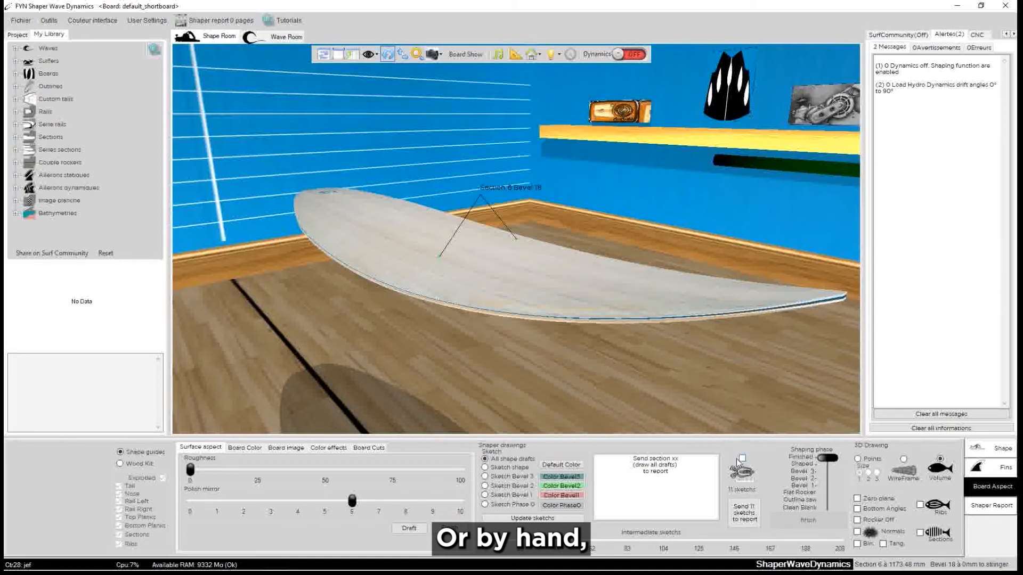
Take the board back through the shaping phases Shaped, Bevel 3, Bevel 1 and Flat Rocker, inspecting its markings at each
{"action": "left_click_drag", "start_coordinate": [834, 462], "coordinate": [829, 466]}
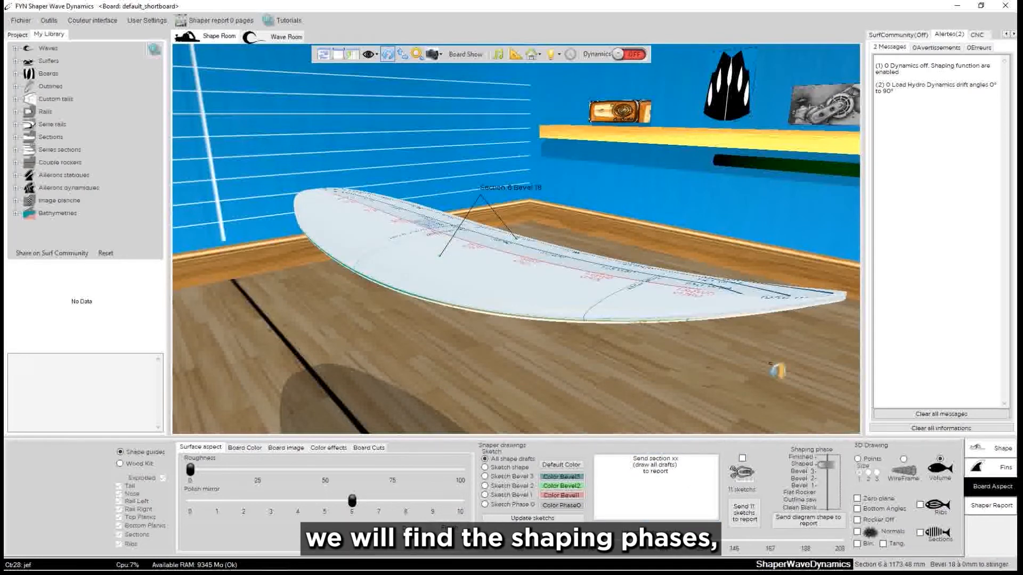
{"action": "left_click_drag", "start_coordinate": [777, 370], "coordinate": [256, 306]}
{"action": "left_click_drag", "start_coordinate": [711, 267], "coordinate": [534, 368]}
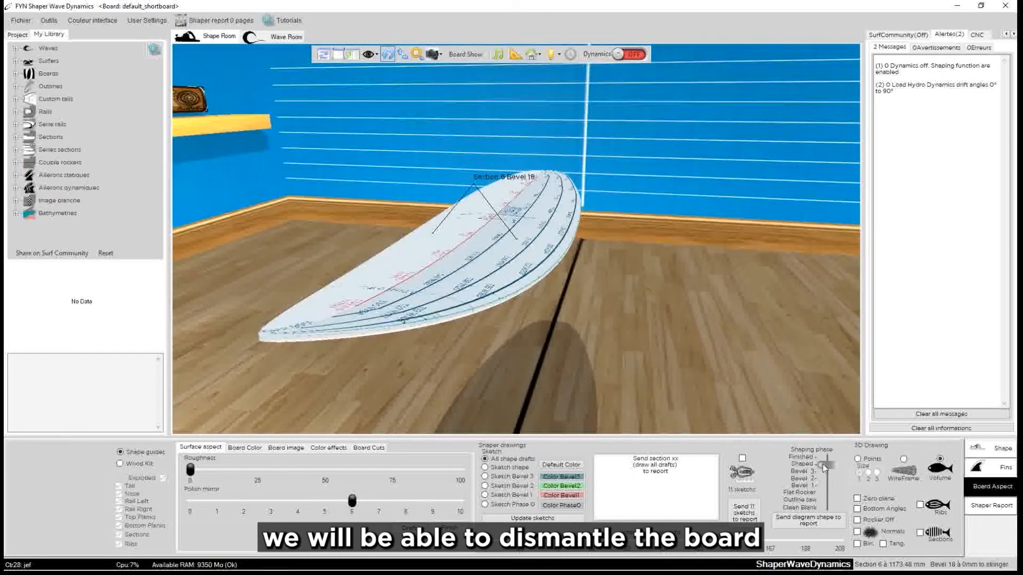
{"action": "left_click_drag", "start_coordinate": [823, 465], "coordinate": [825, 472]}
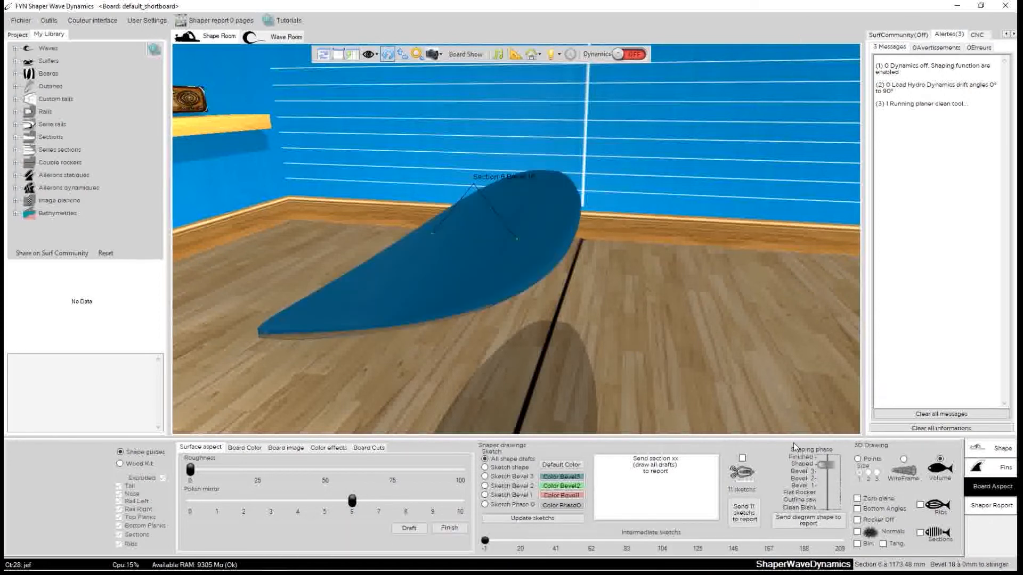
{"action": "left_click_drag", "start_coordinate": [824, 468], "coordinate": [826, 487]}
{"action": "left_click_drag", "start_coordinate": [581, 299], "coordinate": [707, 388]}
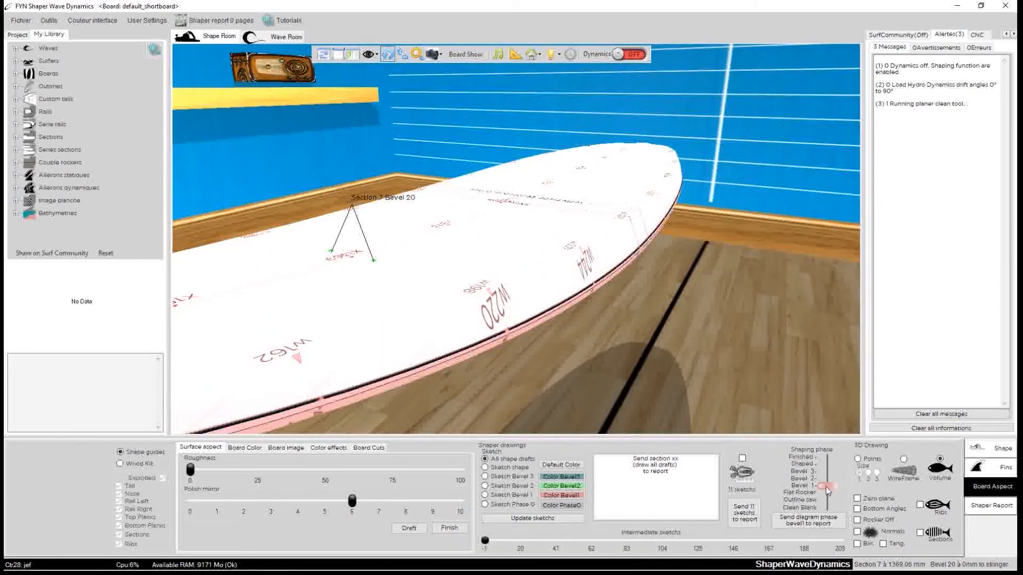
{"action": "left_click_drag", "start_coordinate": [826, 487], "coordinate": [826, 493]}
{"action": "left_click_drag", "start_coordinate": [701, 392], "coordinate": [320, 208]}
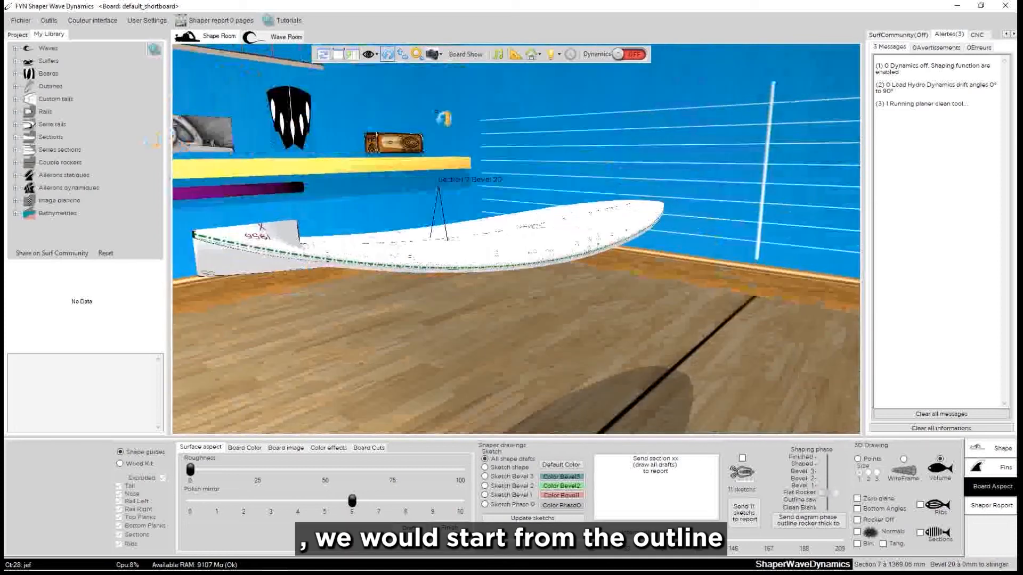
Set the shaping phase to Outline saw and turn off the ShapeRoom Spot light
{"action": "left_click", "coordinate": [827, 502]}
{"action": "left_click_drag", "start_coordinate": [524, 260], "coordinate": [615, 305]}
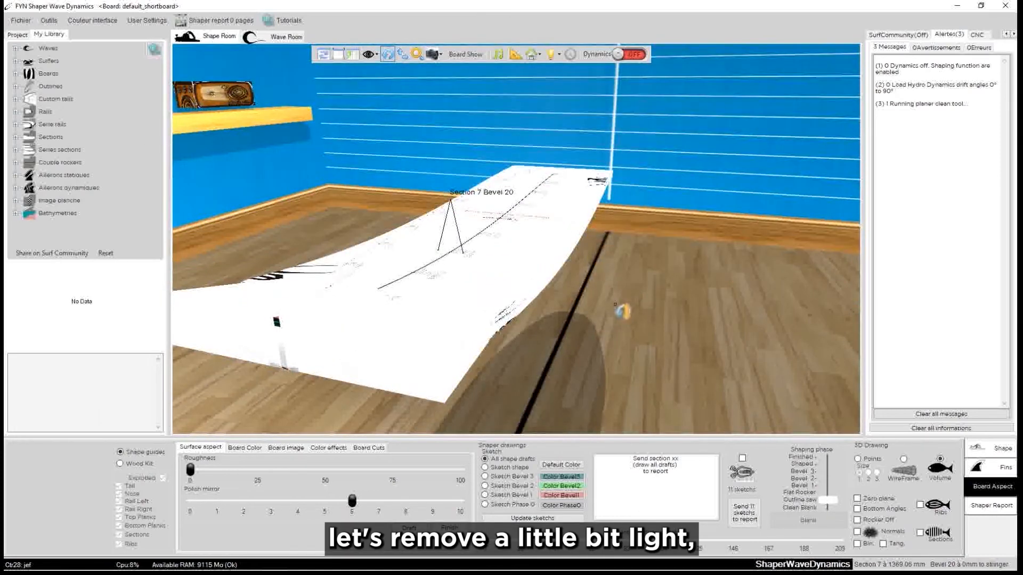
{"action": "left_click", "coordinate": [554, 55]}
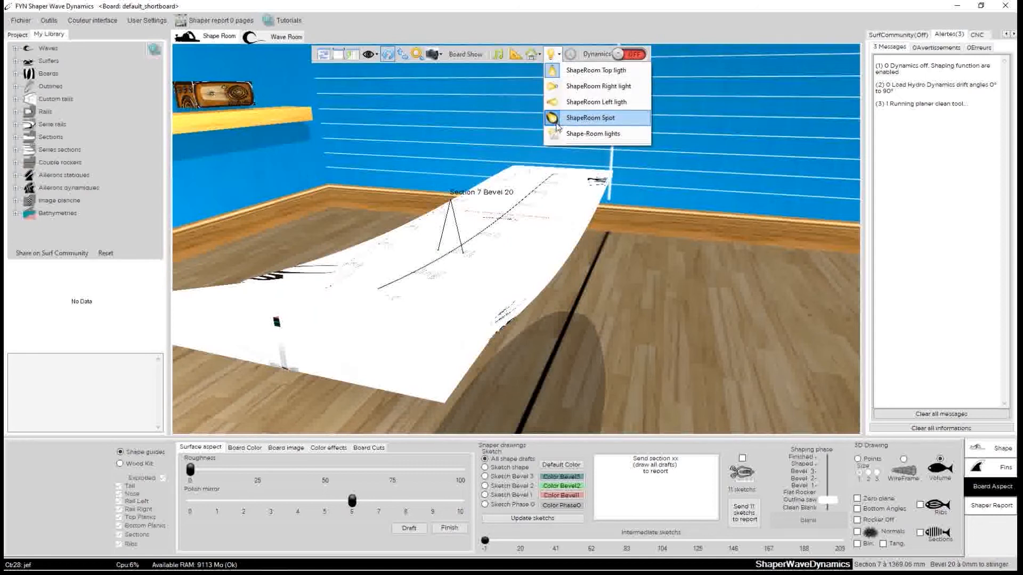
{"action": "left_click", "coordinate": [590, 118]}
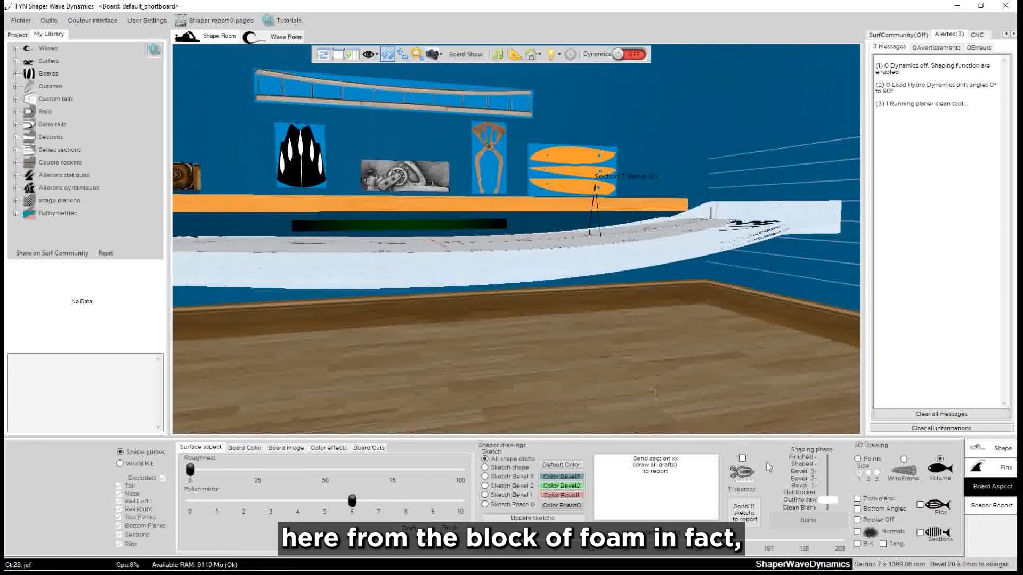
Advance the shaping phase through Flat Rocker to Bevel 1 and show the 11 section sketches along the board
{"action": "left_click_drag", "start_coordinate": [841, 510], "coordinate": [833, 502]}
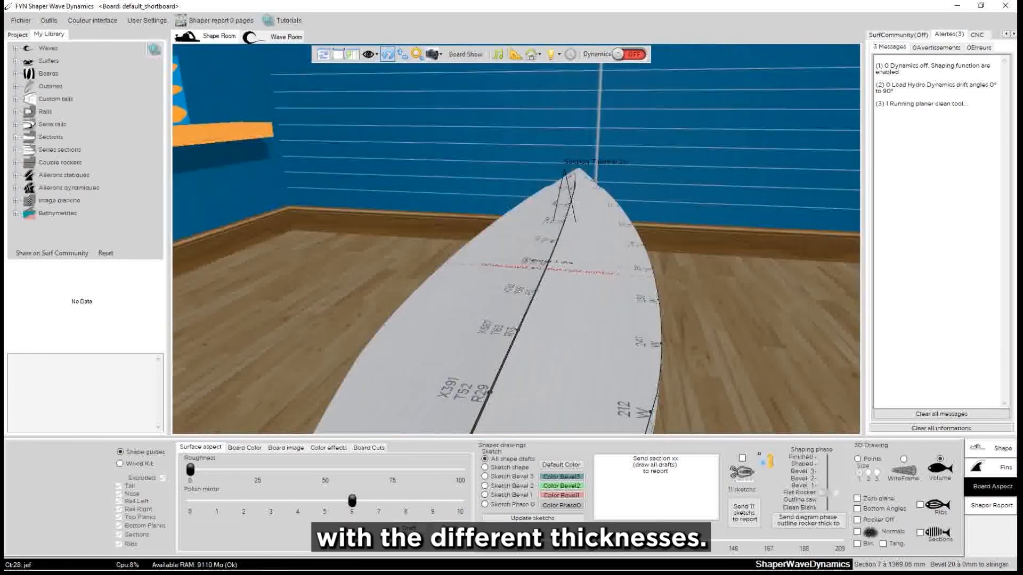
{"action": "left_click", "coordinate": [823, 488]}
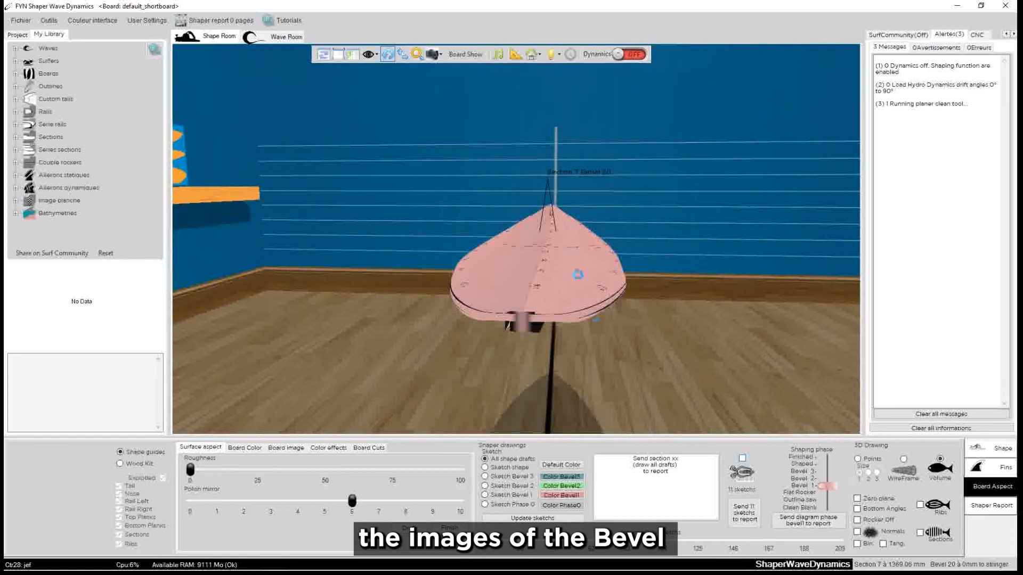
{"action": "left_click", "coordinate": [741, 458]}
{"action": "scroll", "coordinate": [691, 295], "scroll_direction": "up", "scroll_amount": 5}
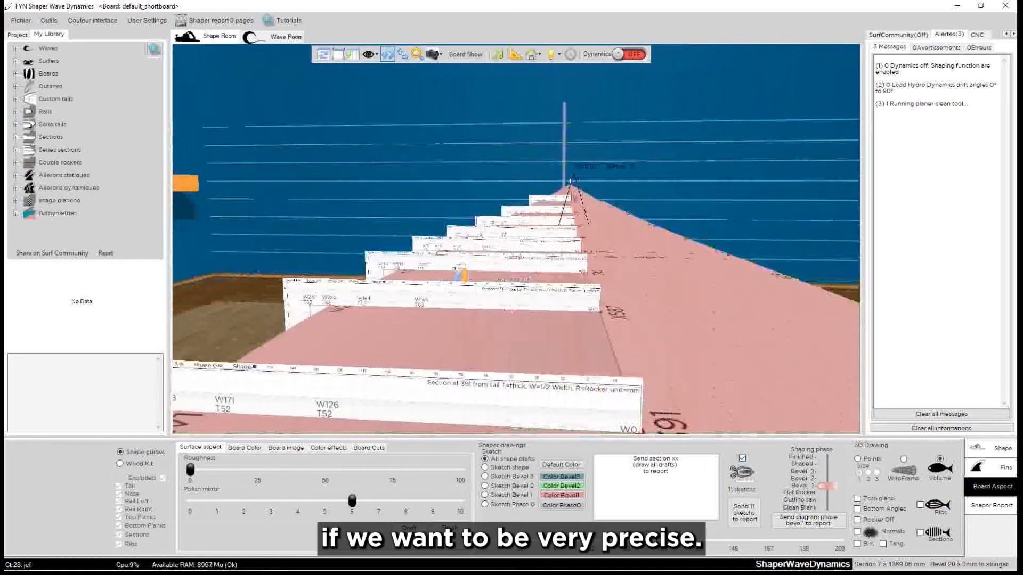
{"action": "left_click_drag", "start_coordinate": [685, 289], "coordinate": [717, 289]}
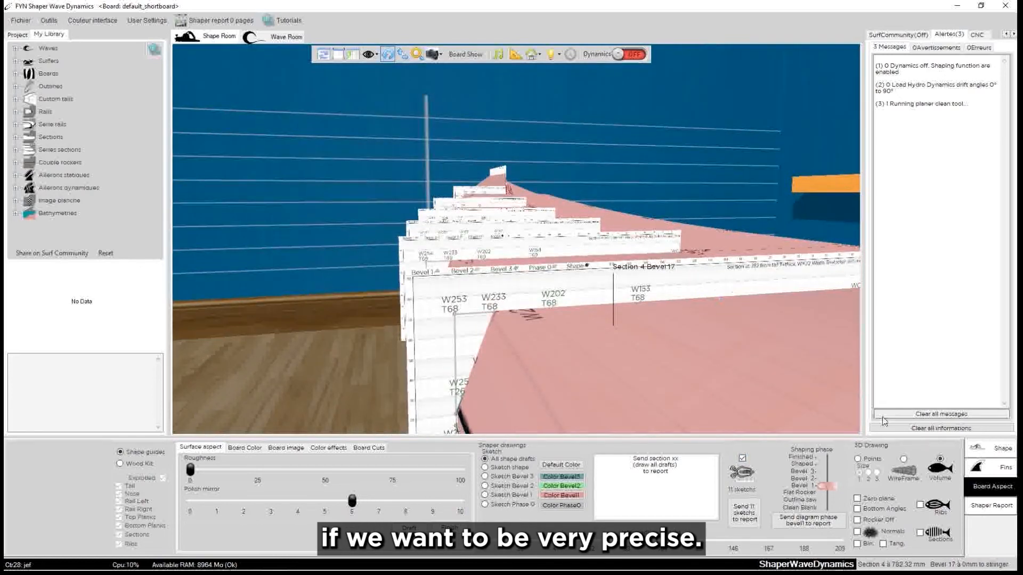
Display the board as wireframe and set the shaping phase to Bevel 3
{"action": "left_click", "coordinate": [903, 459]}
{"action": "left_click_drag", "start_coordinate": [628, 347], "coordinate": [630, 251]}
{"action": "scroll", "coordinate": [630, 250], "scroll_direction": "down", "scroll_amount": 3}
{"action": "left_click_drag", "start_coordinate": [570, 319], "coordinate": [654, 363]}
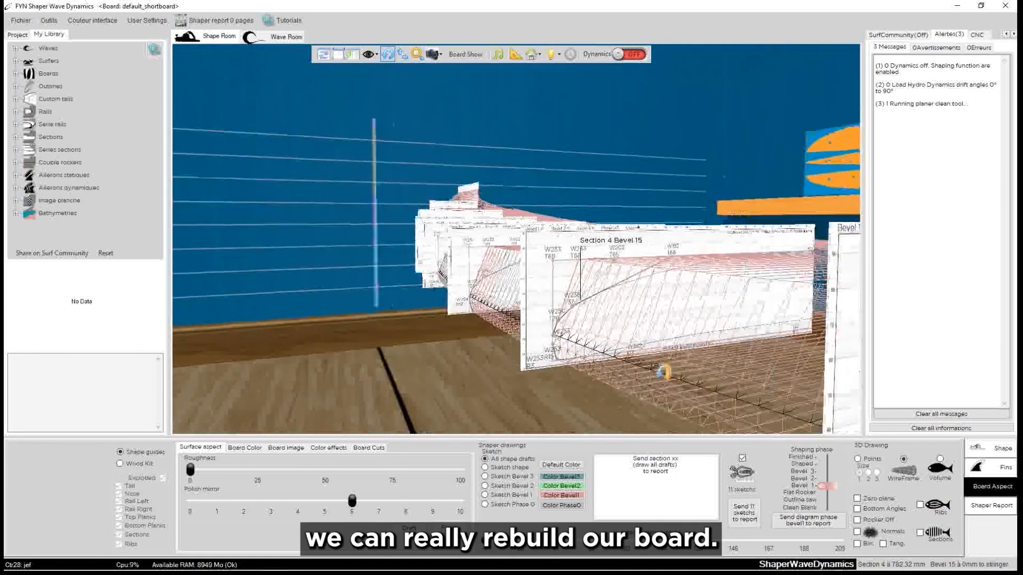
{"action": "left_click_drag", "start_coordinate": [840, 487], "coordinate": [828, 475]}
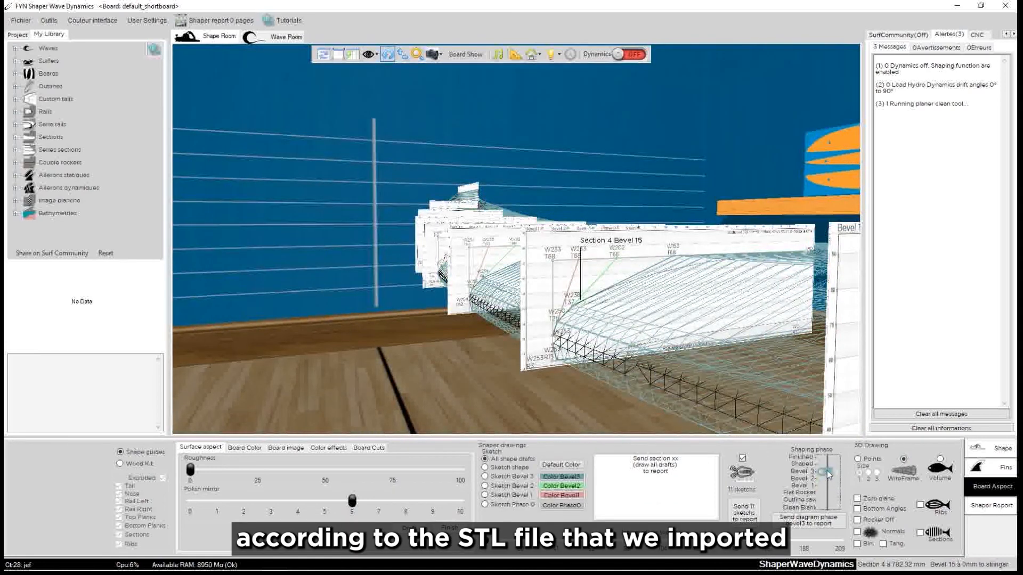
Open the shaper report settings and inspect the wireframe board with its section sketches from above
{"action": "left_click", "coordinate": [991, 505]}
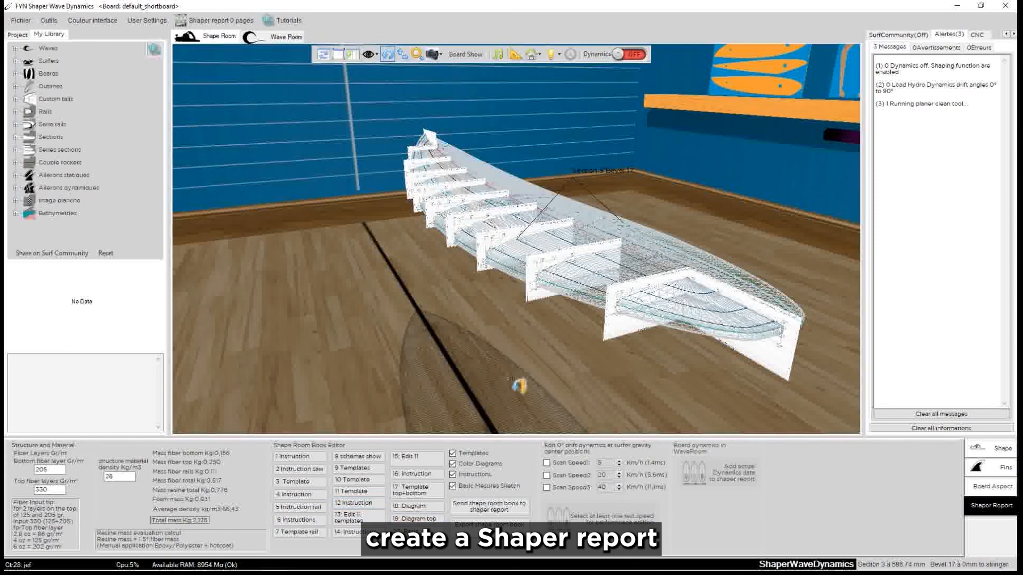
{"action": "left_click_drag", "start_coordinate": [579, 246], "coordinate": [616, 337]}
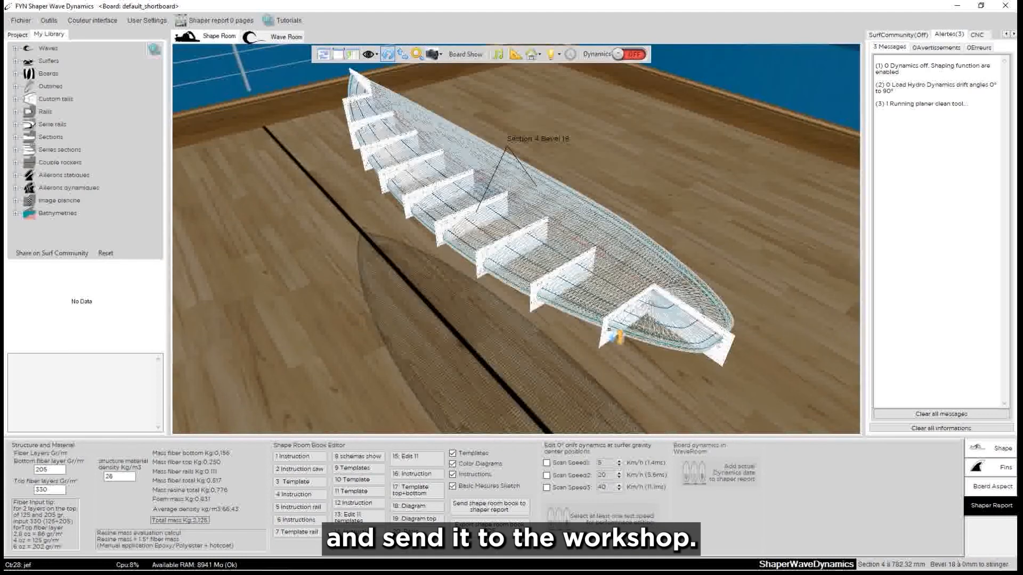
{"action": "left_click_drag", "start_coordinate": [614, 160], "coordinate": [592, 169]}
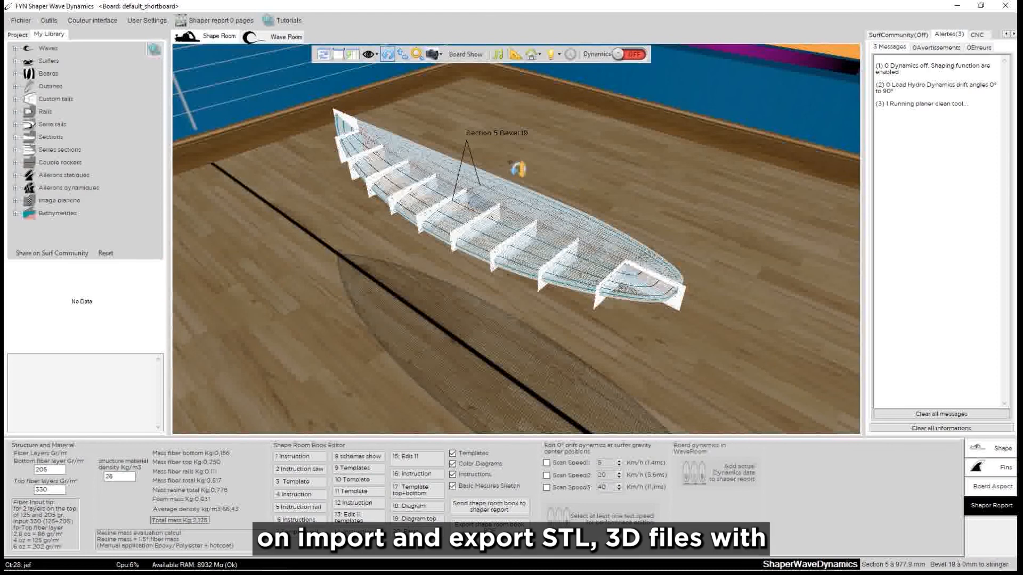
{"action": "left_click_drag", "start_coordinate": [516, 168], "coordinate": [599, 251]}
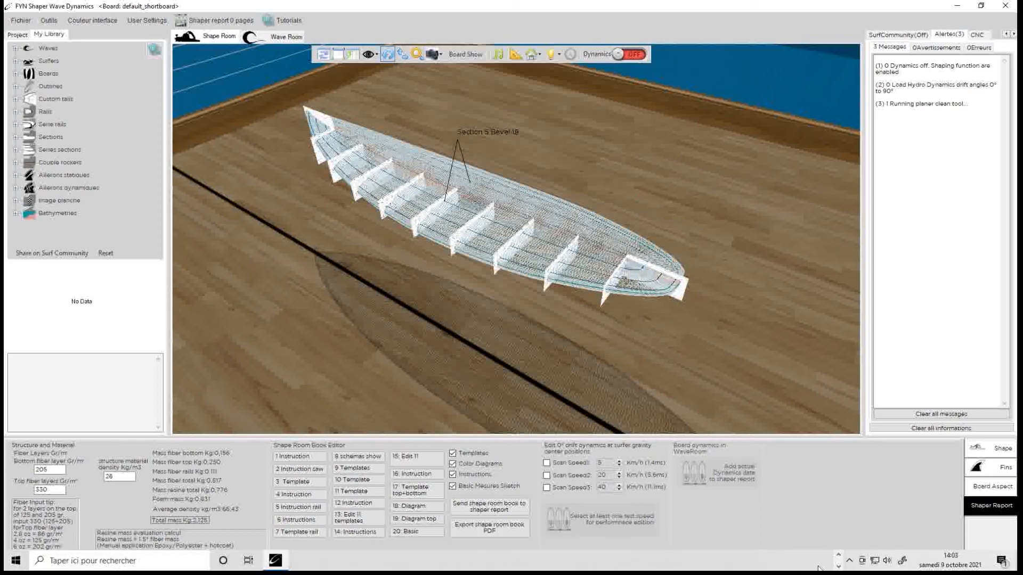
{"action": "left_click", "coordinate": [837, 567]}
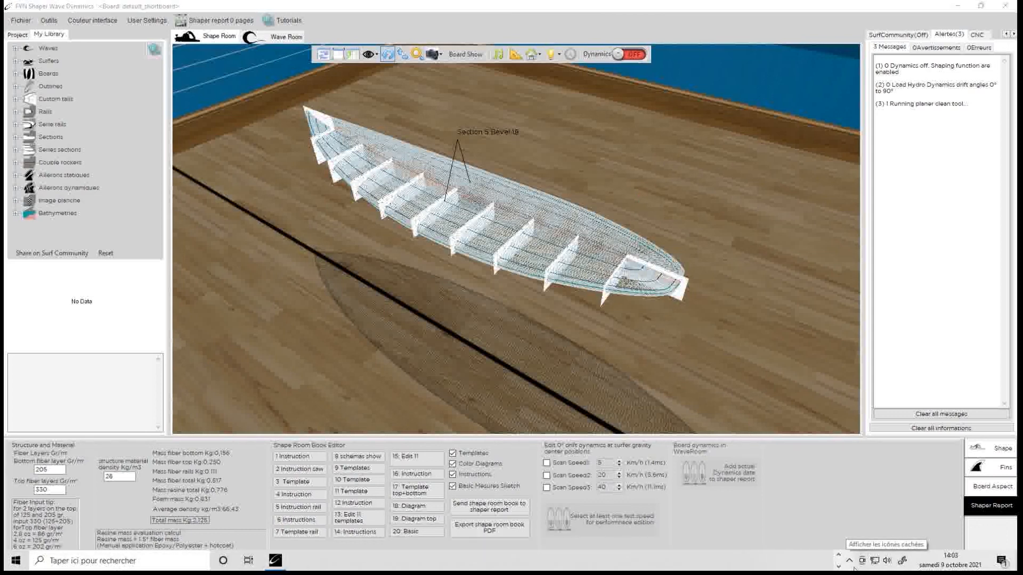
{"action": "left_click", "coordinate": [850, 564]}
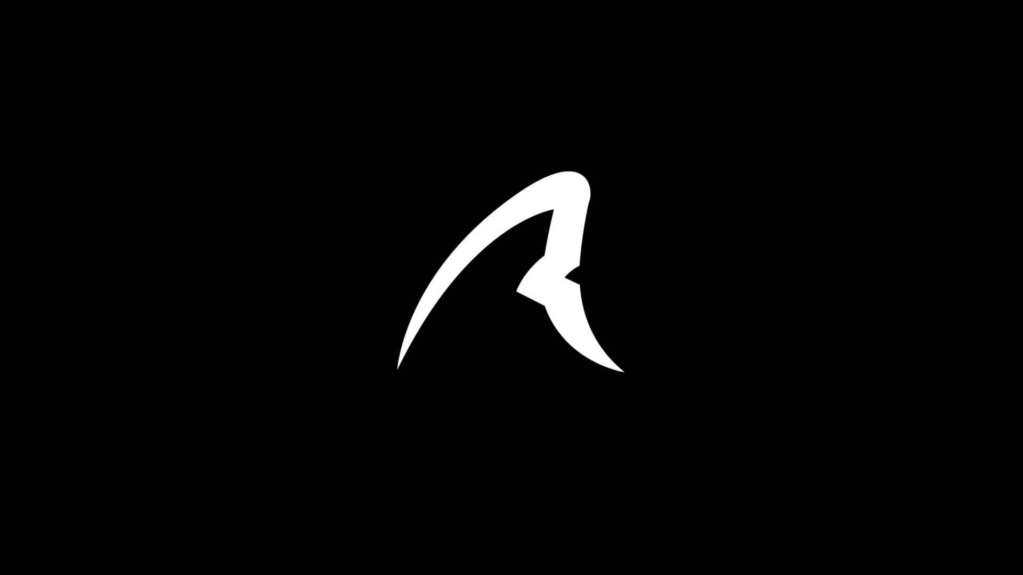